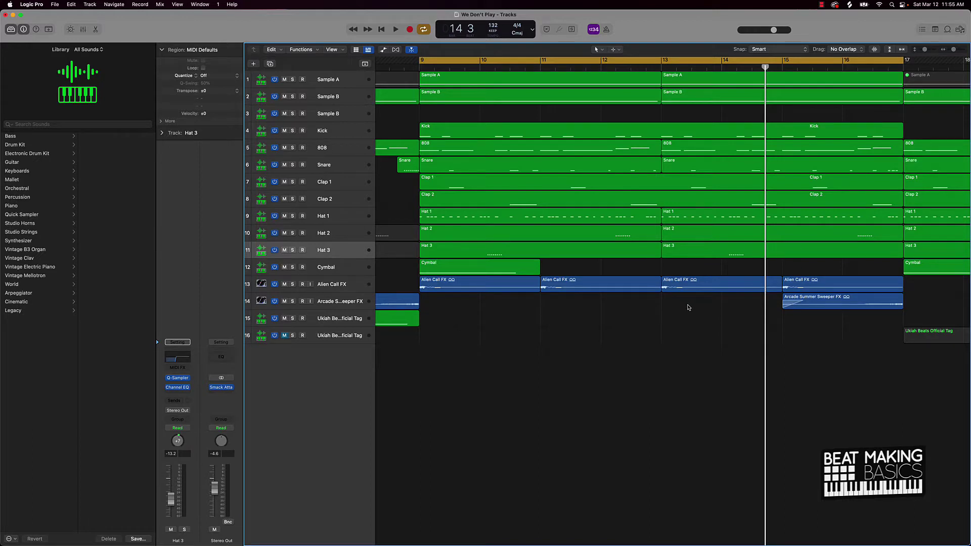
Play the beat, then open the Hat 3 region in the Piano Roll and select its 16 hi-hat notes
key(space)
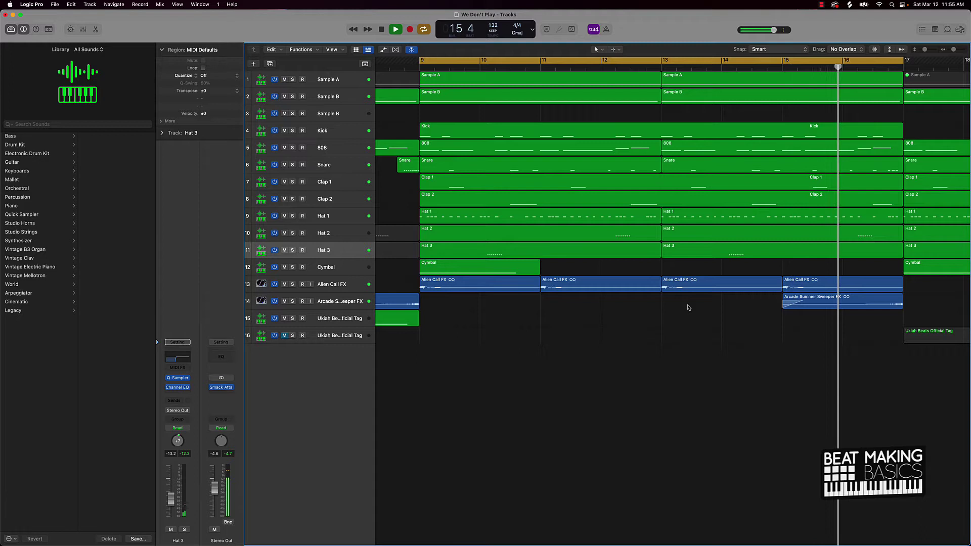
key(space)
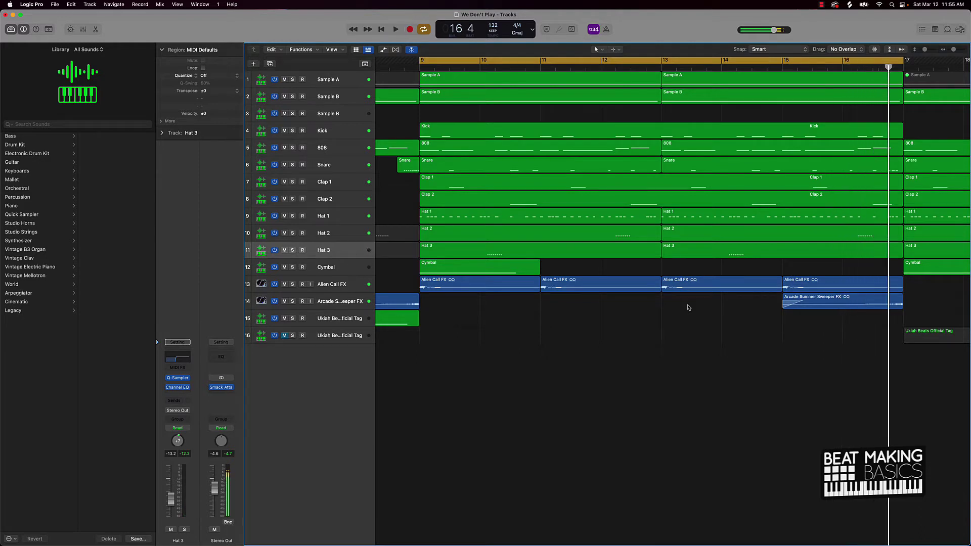
double_click(481, 257)
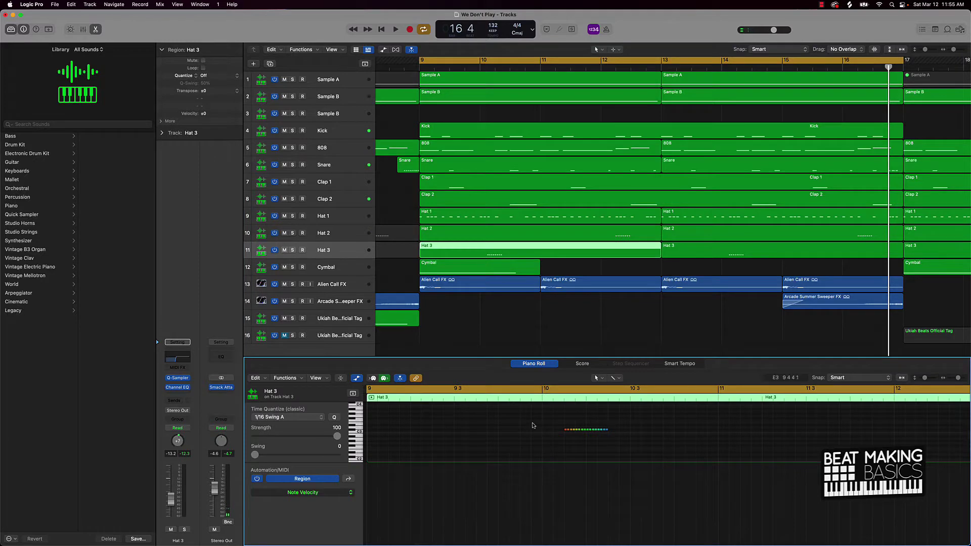
scroll(536, 424, down, 3)
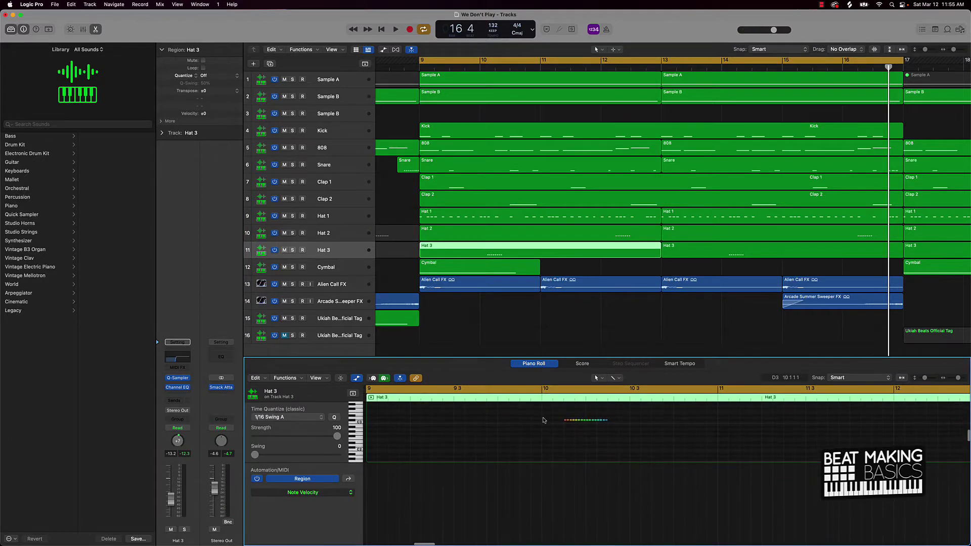
drag(557, 412, 680, 428)
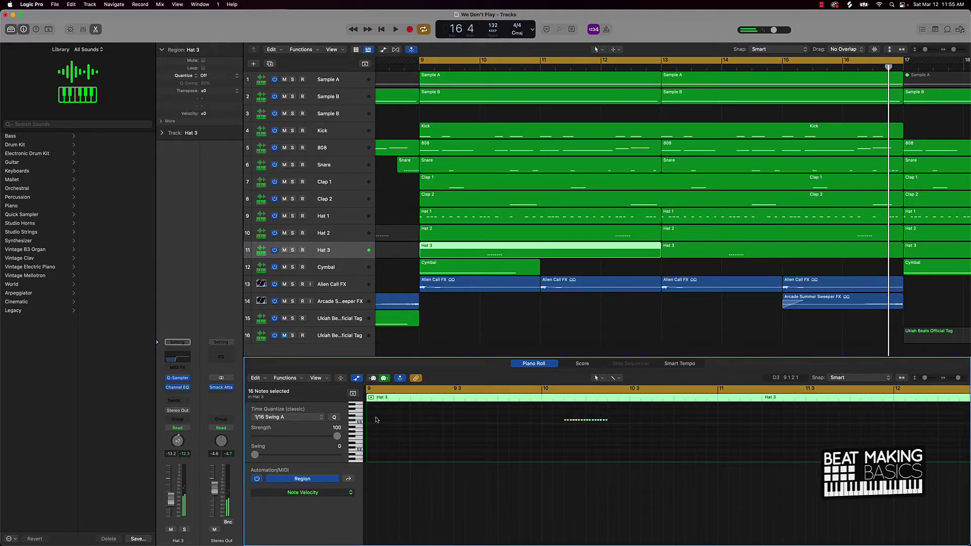
Solo Hat 3, turn off Cycle, and play its hi-hat roll from bar 10
click(292, 250)
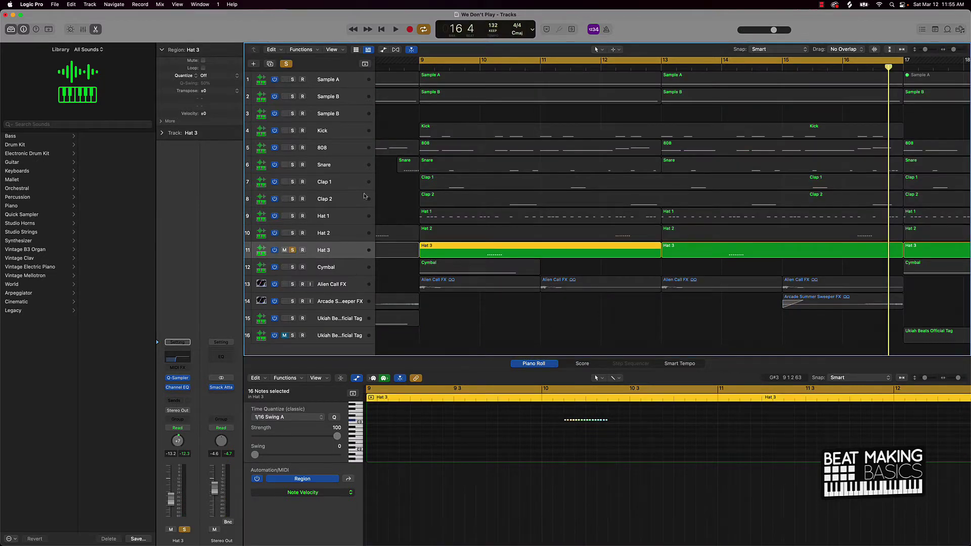
click(490, 60)
click(488, 65)
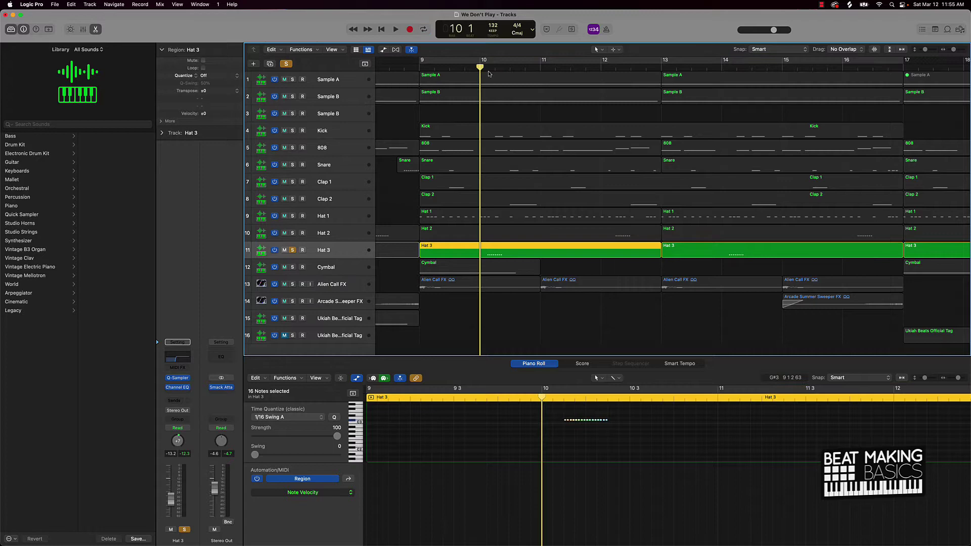
key(space)
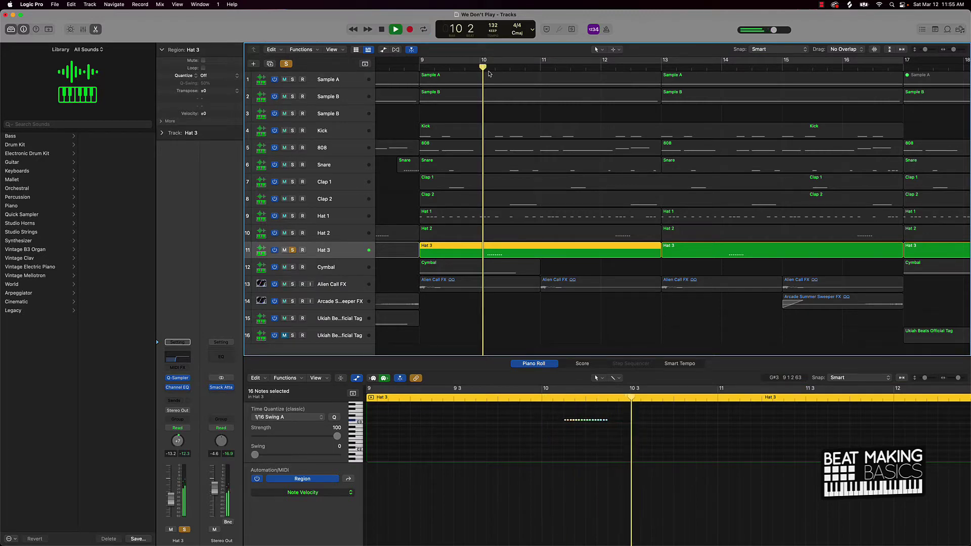
Move the solo to Hat 2 and audition its hi-hat pattern from around bar 12
click(292, 250)
click(293, 233)
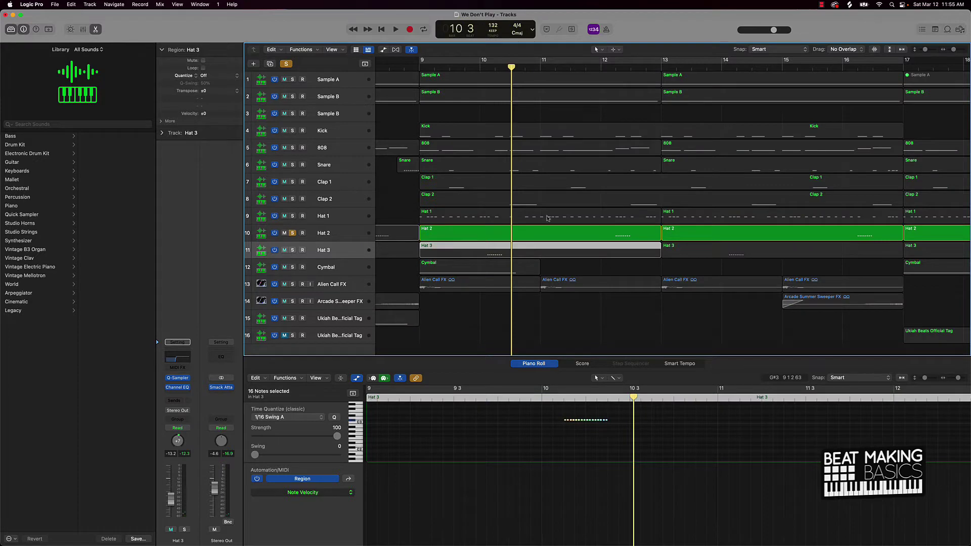
click(575, 227)
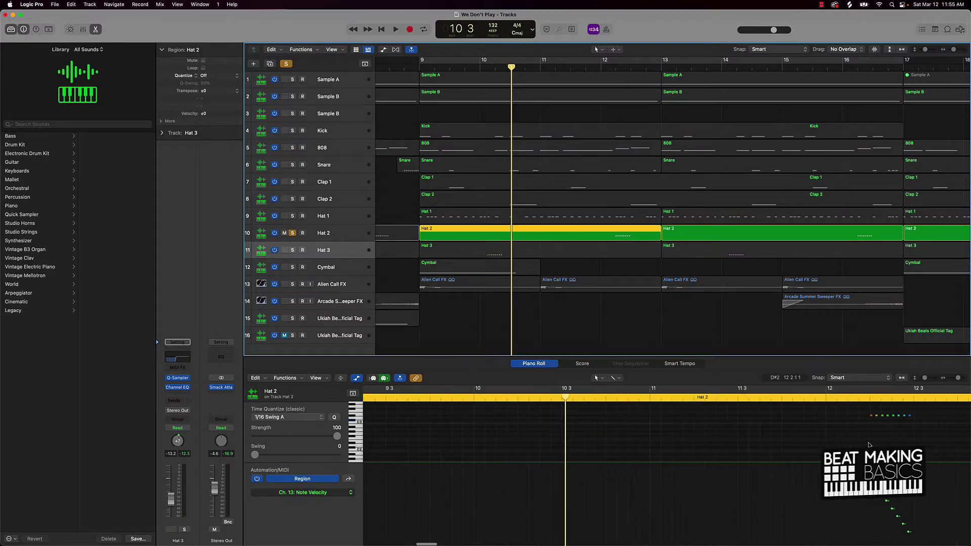
click(862, 398)
key(space)
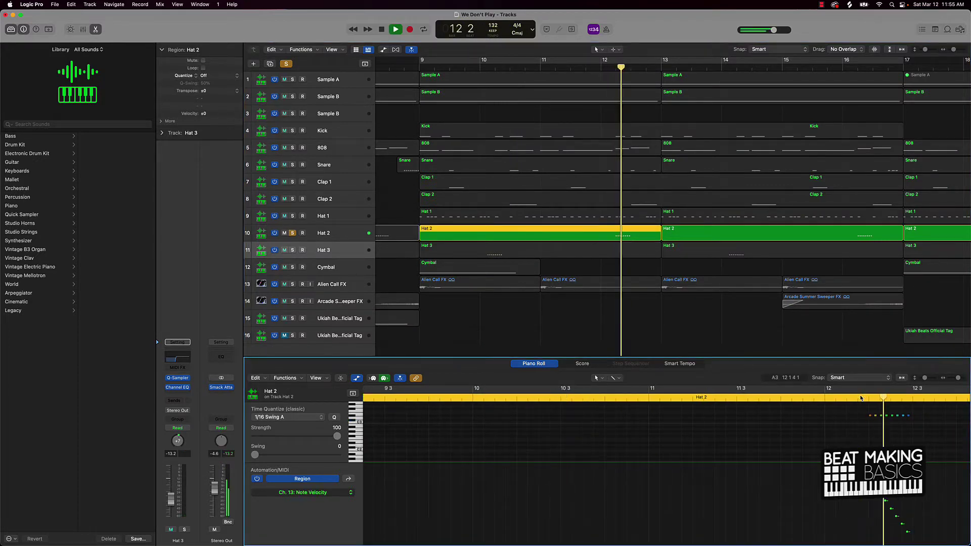
key(space)
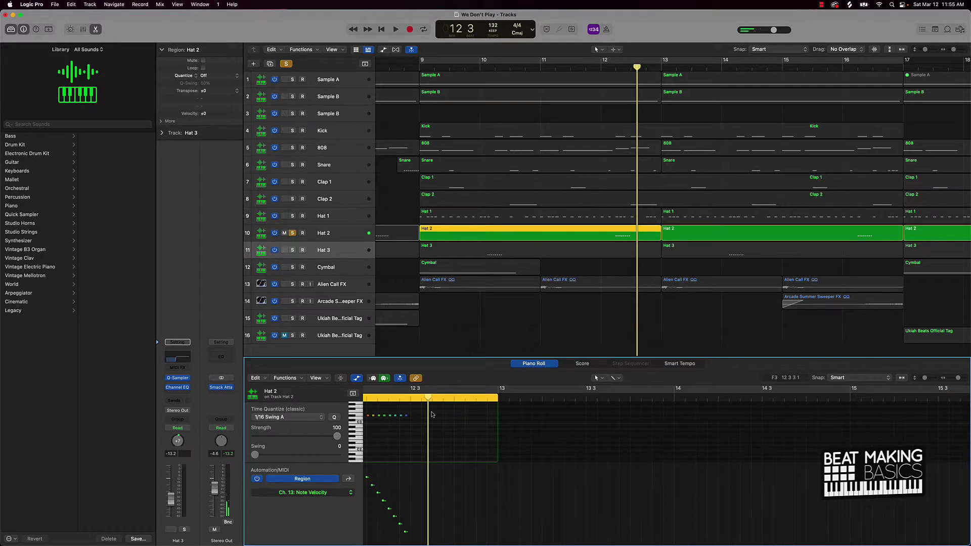
click(526, 303)
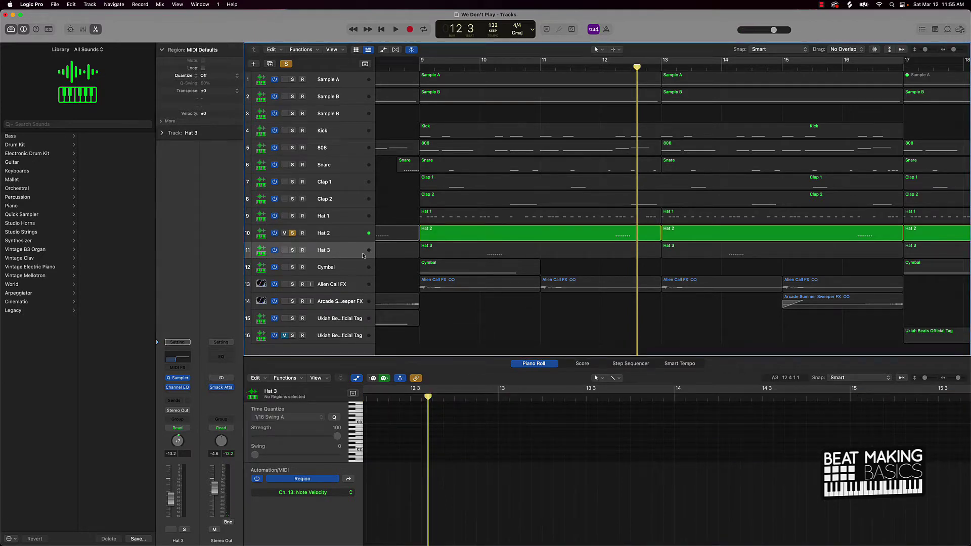
Unsolo Hat 2, add an empty Hat 3 track with Cmd+D, and return the playhead to 9 4
click(291, 233)
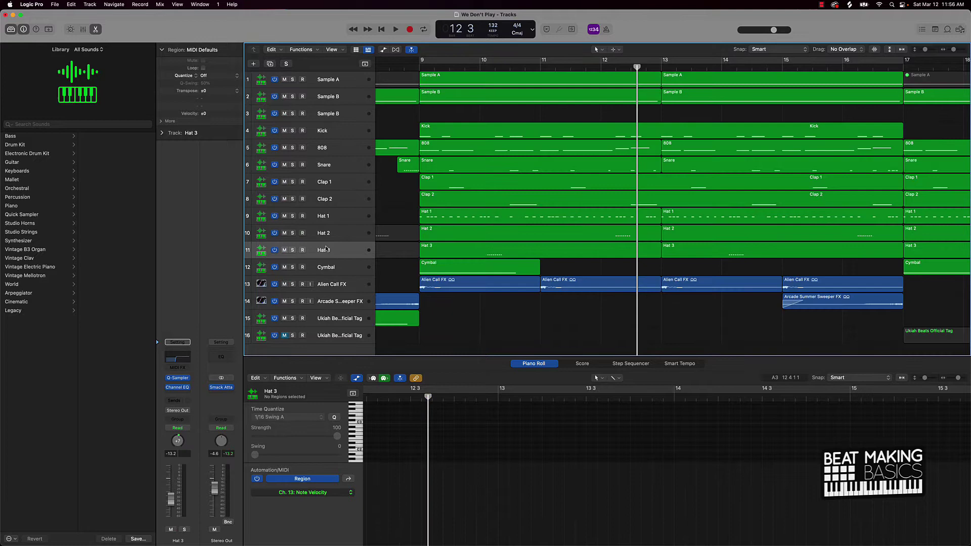
key(super+d)
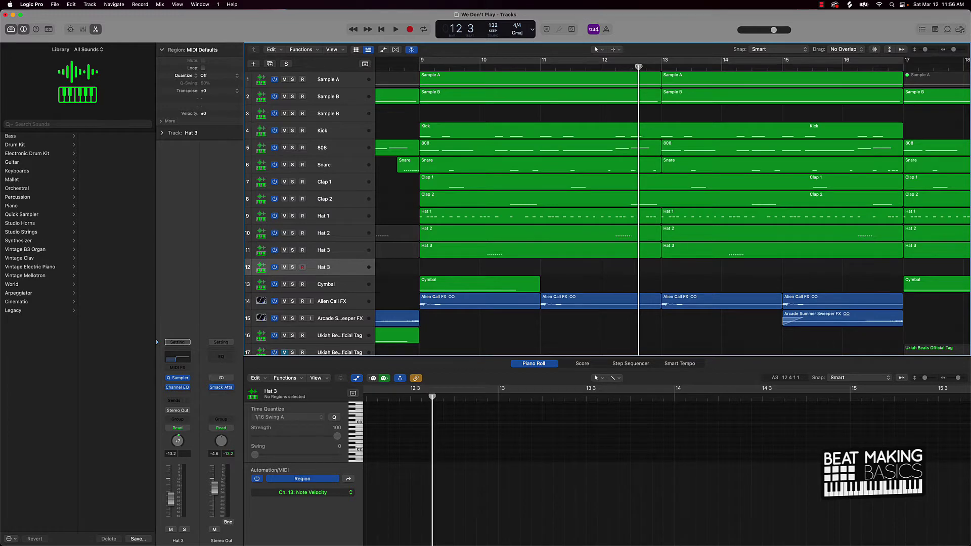
drag(637, 65, 648, 100)
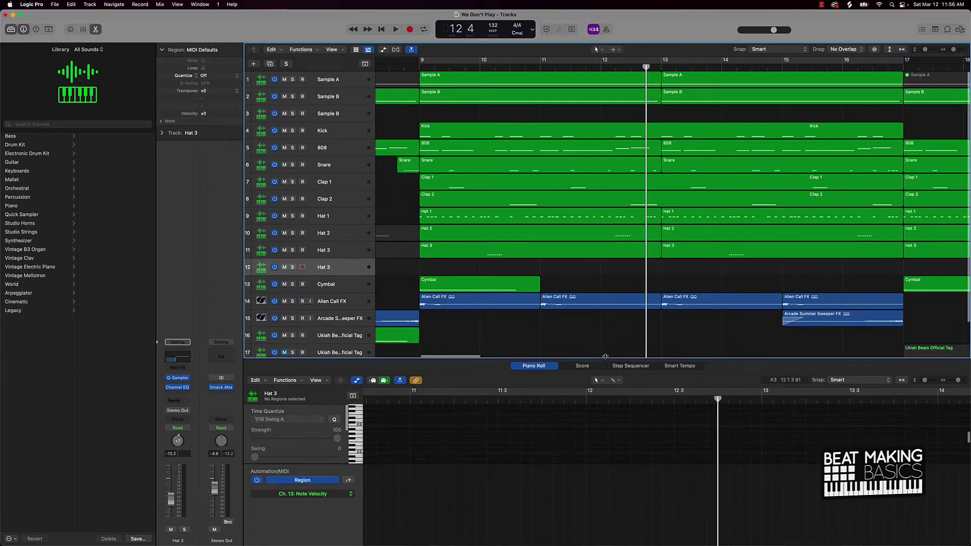
Make the note editor taller and set the playhead to 11 3
drag(605, 357, 605, 259)
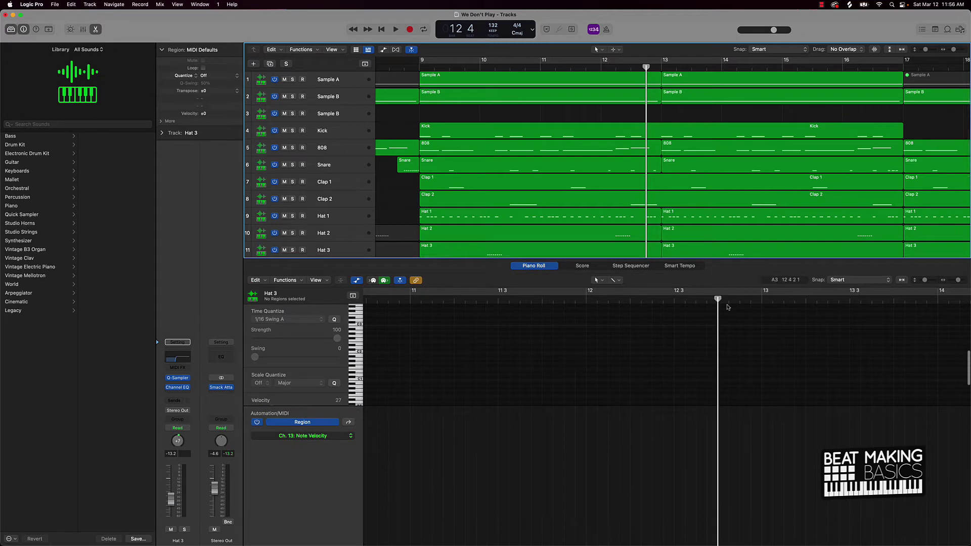
drag(719, 299, 494, 298)
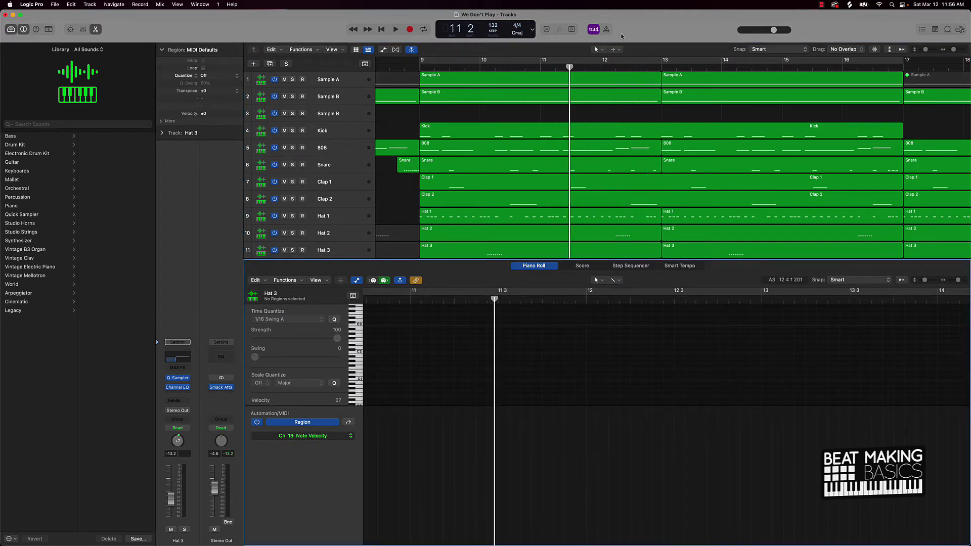
scroll(478, 309, left, 5)
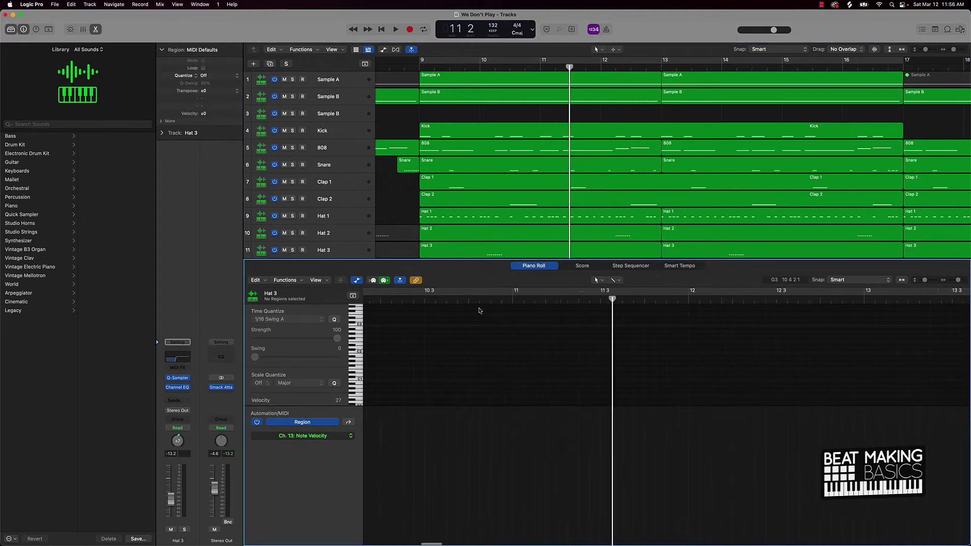
scroll(481, 309, right, 1)
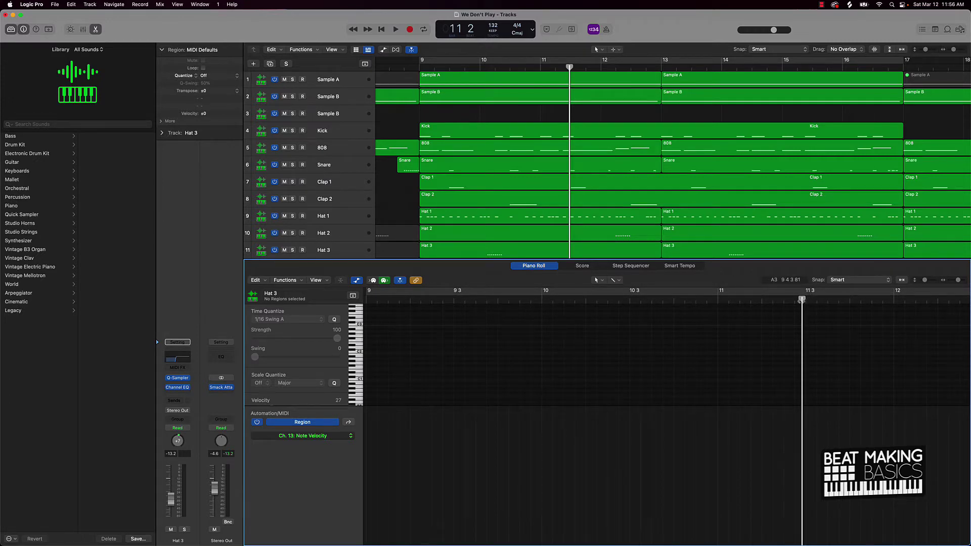
click(796, 301)
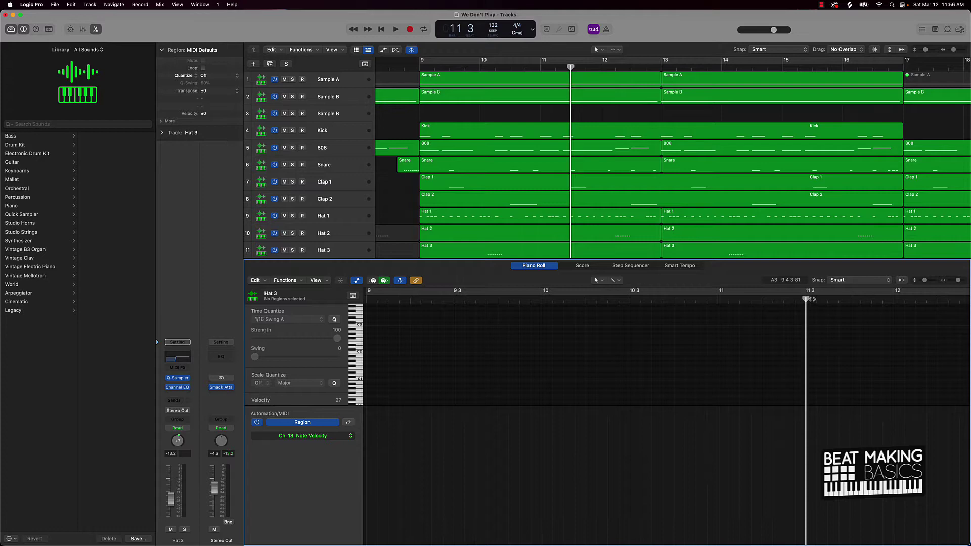
Move the playhead to bar 10 and add an empty Hat 3 track below the original
drag(805, 299, 564, 298)
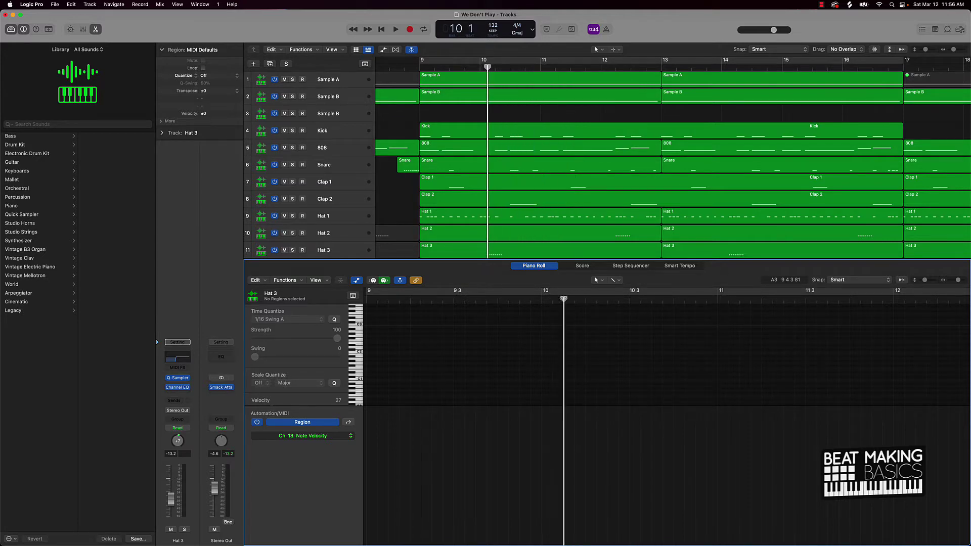
click(501, 249)
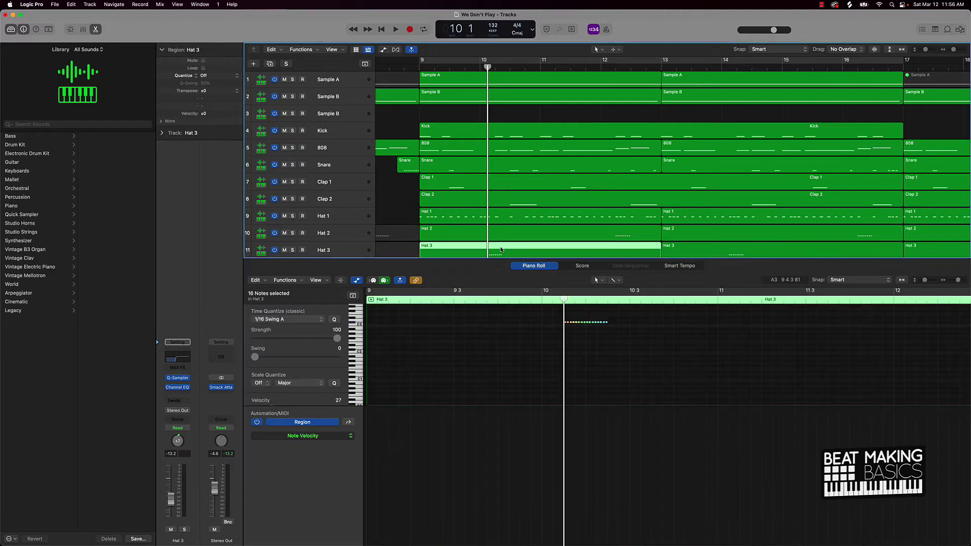
key(super+d)
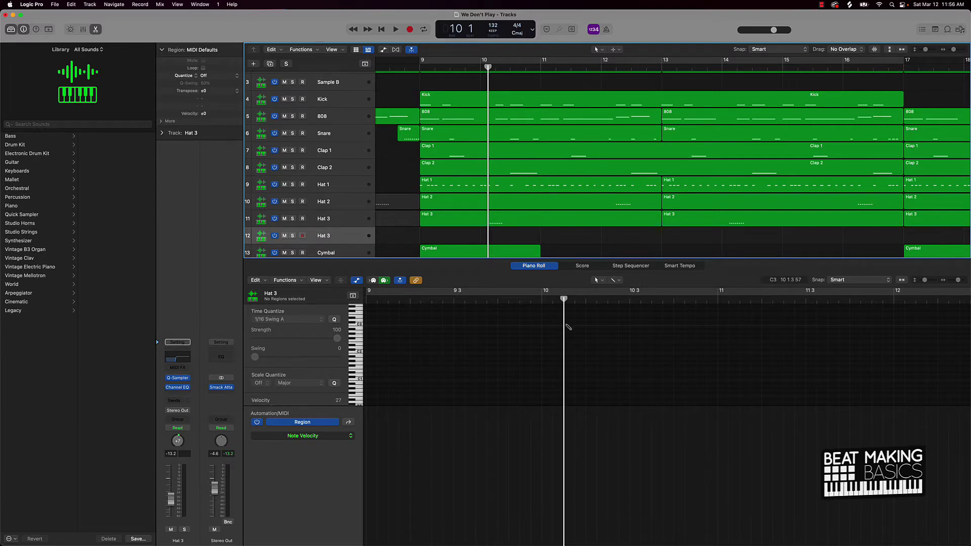
Pencil a C3 note at bar 10 into a new Hat 3 region and shorten it to a tiny sliver
click(566, 325)
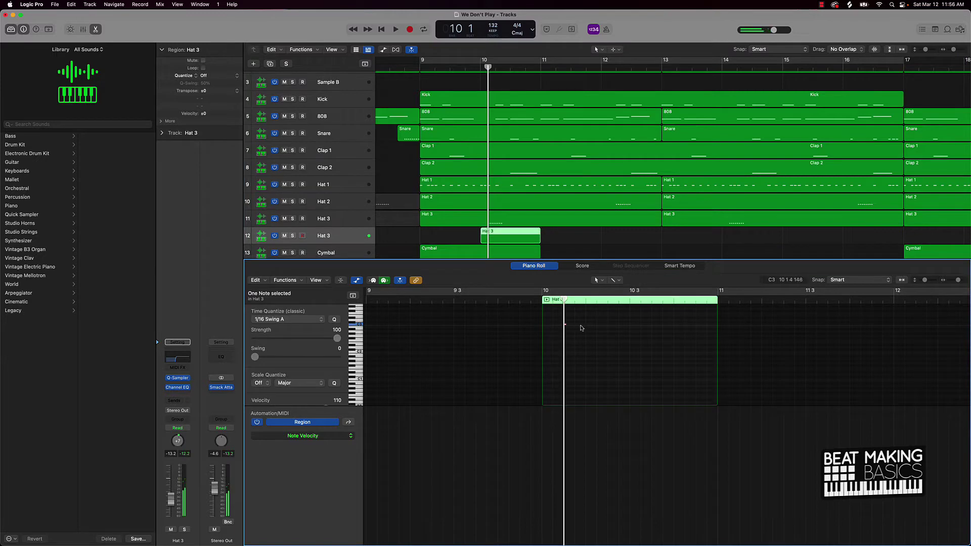
ctrl+alt+click(578, 326)
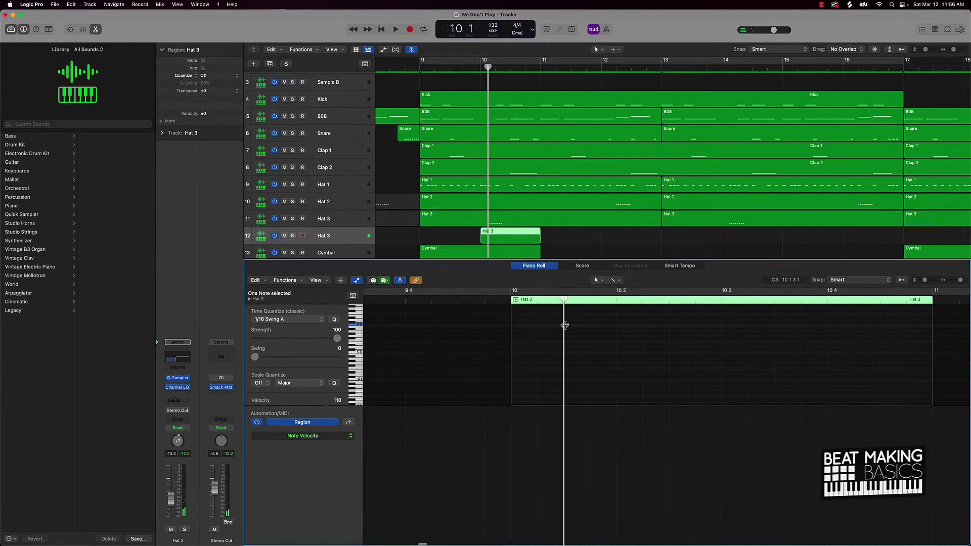
drag(568, 325, 616, 325)
ctrl+alt+click(610, 331)
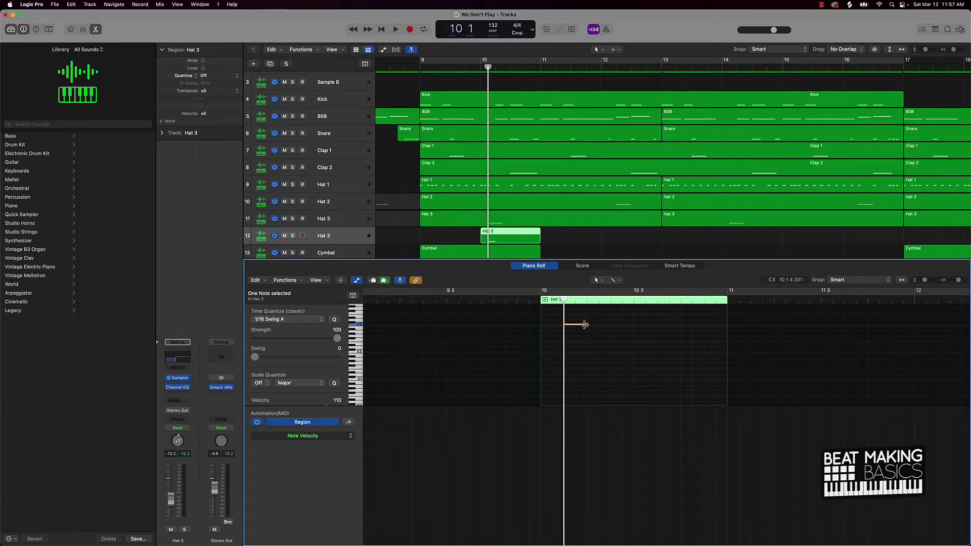
drag(587, 325, 566, 327)
ctrl+alt+click(574, 327)
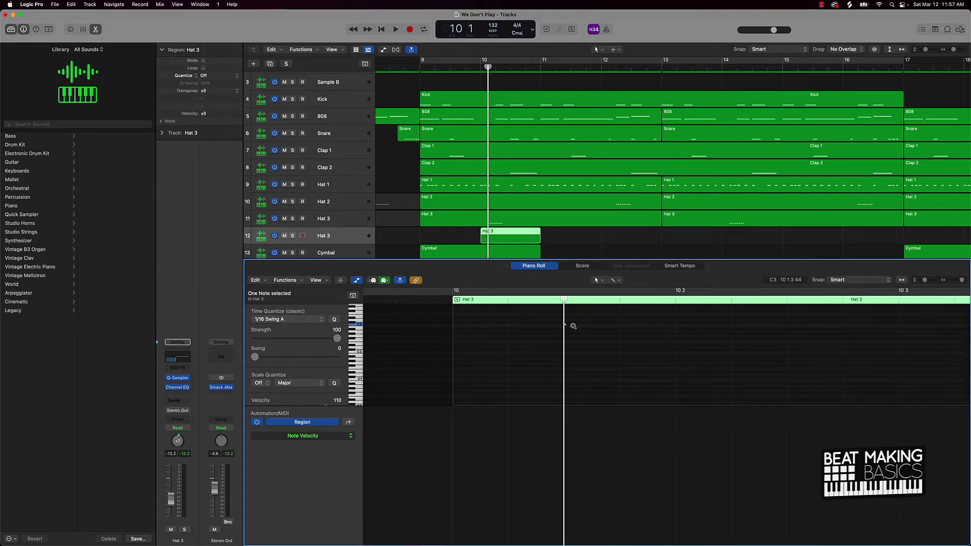
ctrl+alt+click(574, 326)
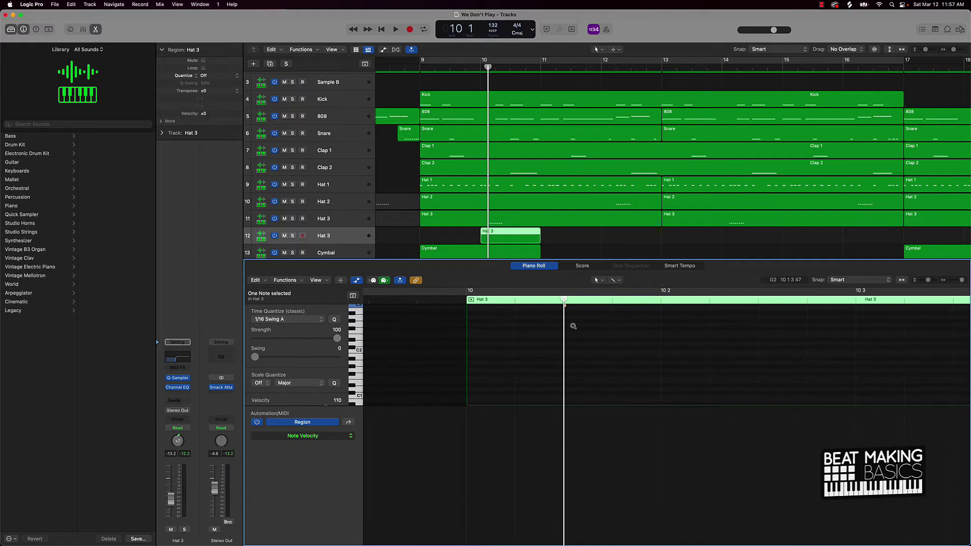
Option-drag the C3 note, then its copies, to build a tight run of nine hi-hat notes
scroll(573, 327, up, 2)
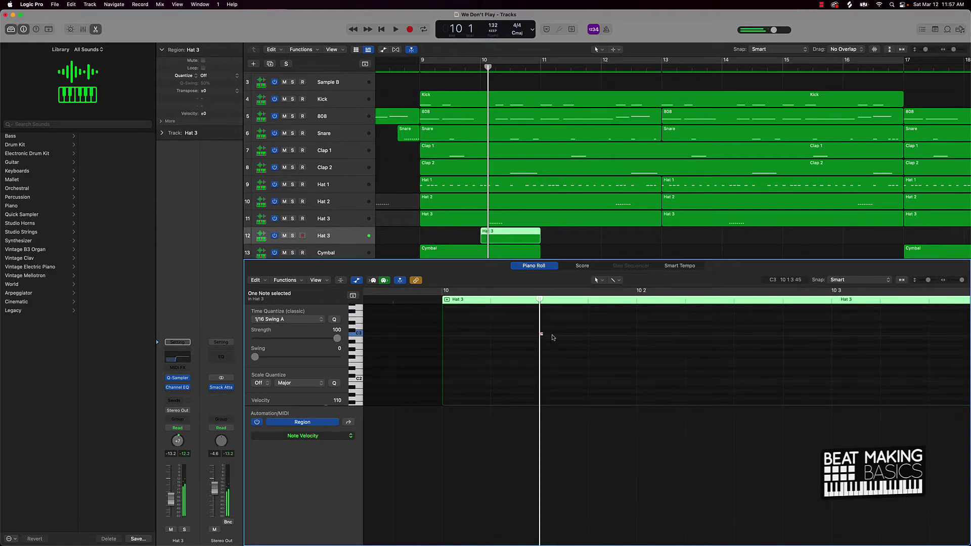
click(541, 335)
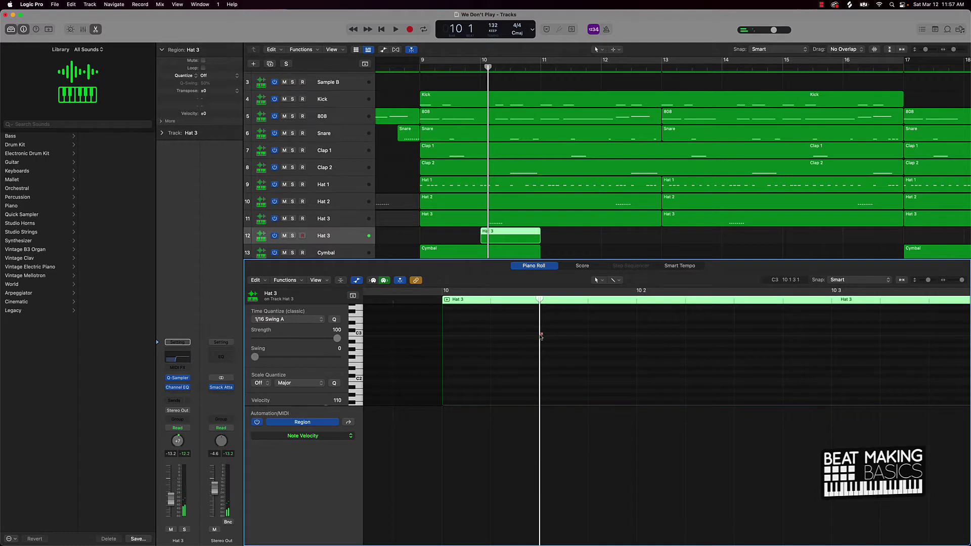
click(541, 335)
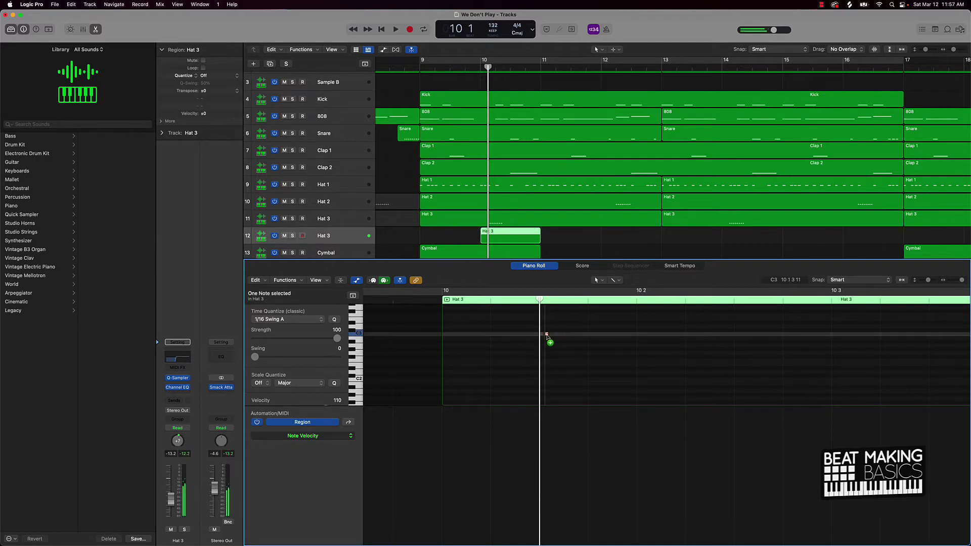
drag(546, 336, 553, 335)
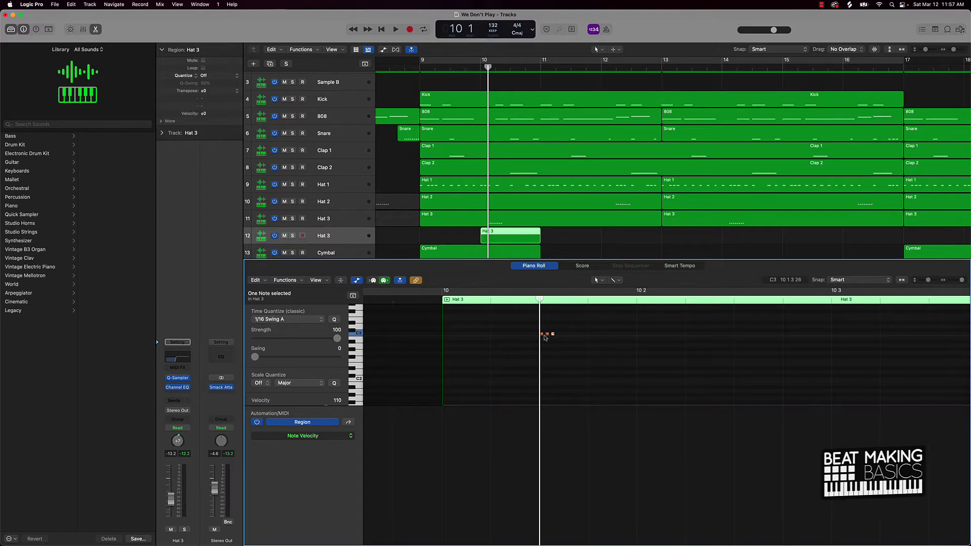
drag(563, 336, 537, 339)
drag(542, 335, 507, 343)
click(282, 320)
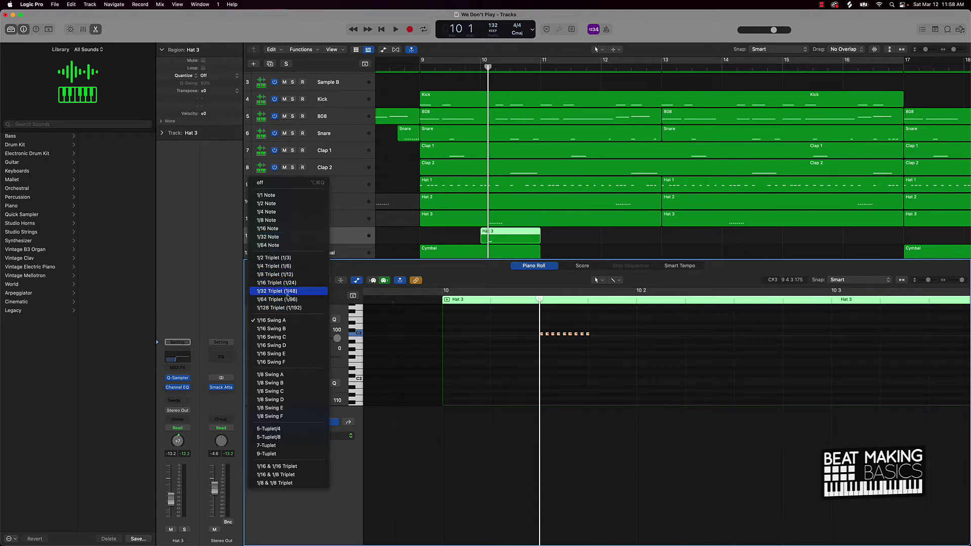
Try the 1/32 Triplet, 1/128 Triplet and 1/32 Note quantize values, undoing the last one
click(289, 291)
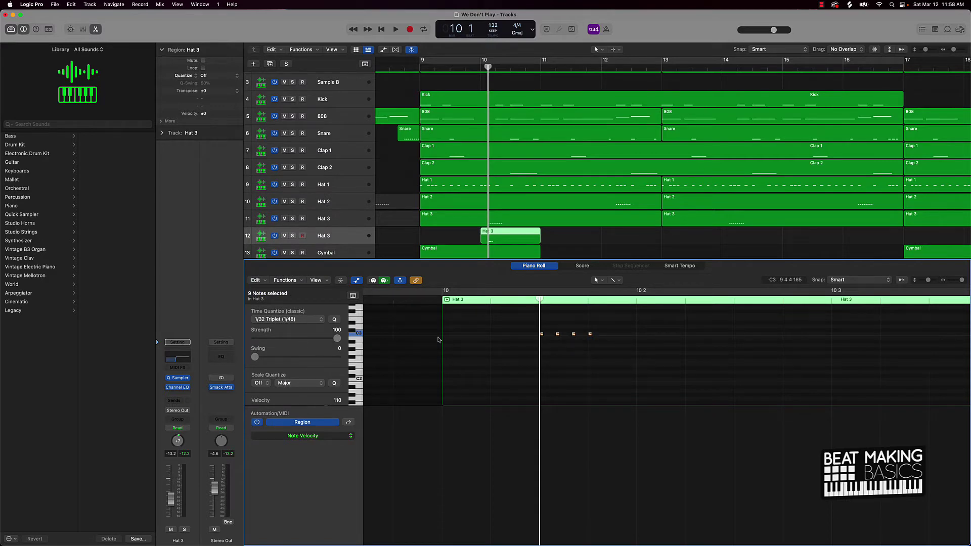
click(299, 321)
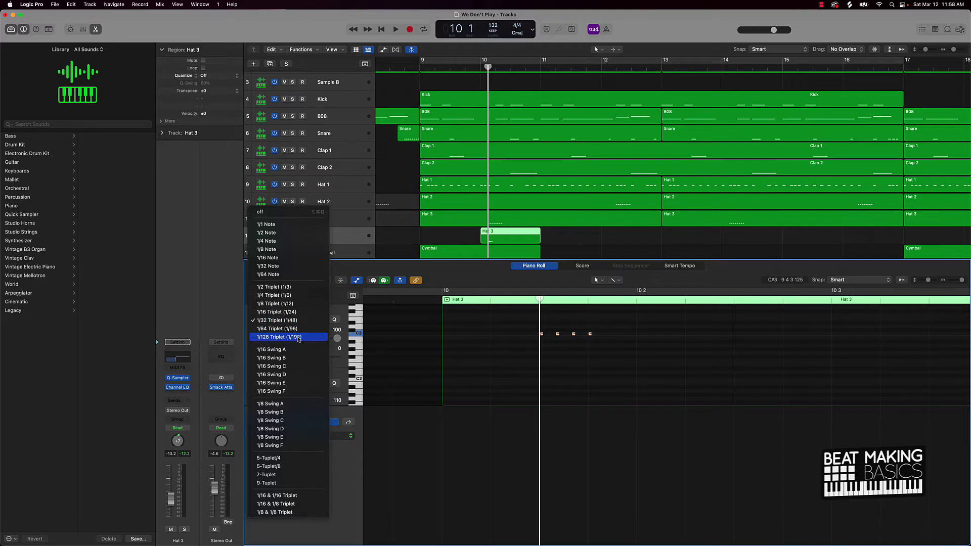
click(299, 338)
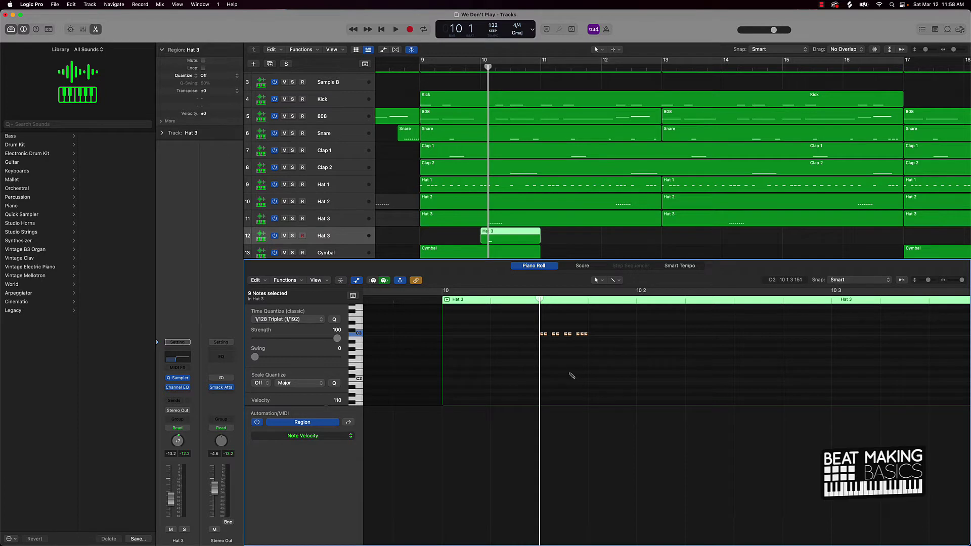
click(294, 319)
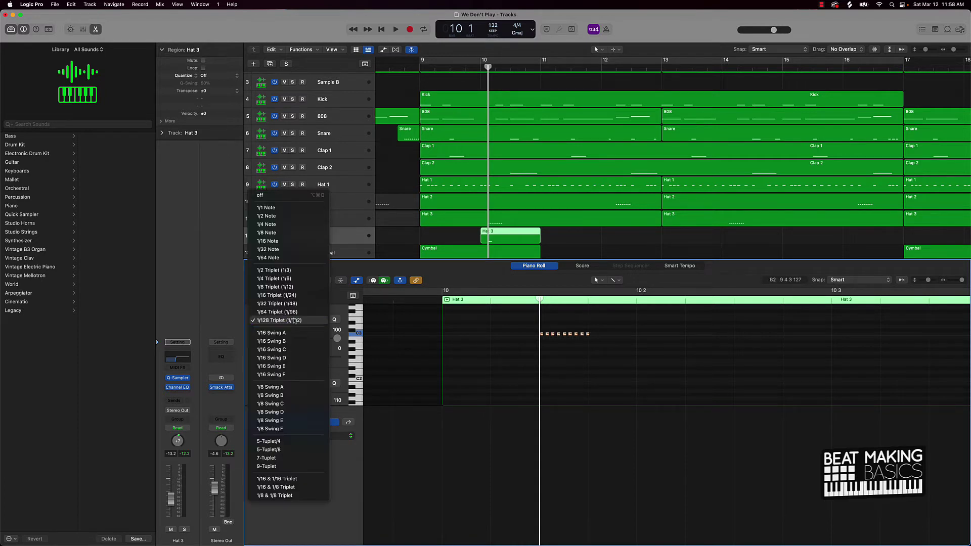
click(275, 250)
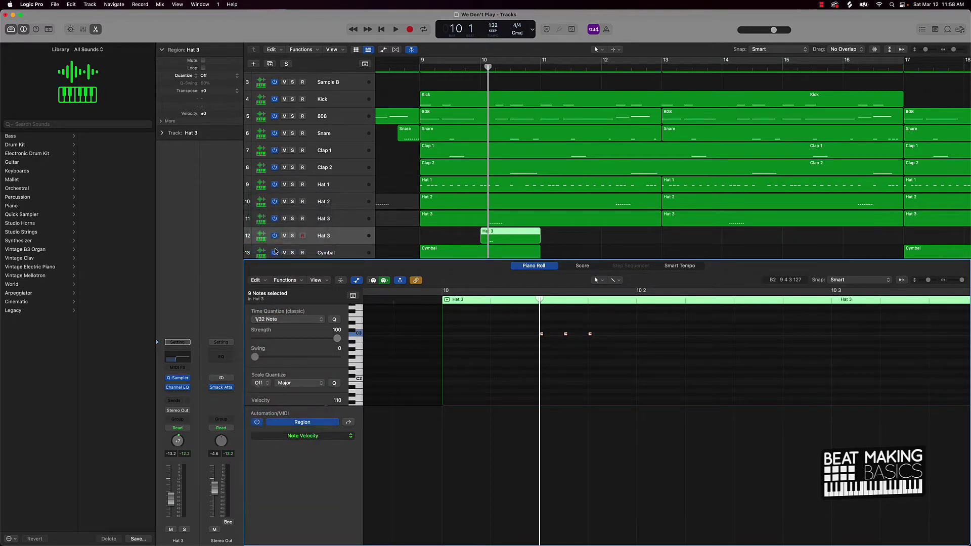
key(super+z)
Choose 1/64 Note as the quantize value, undo the note shift, and leave the setting there
click(272, 322)
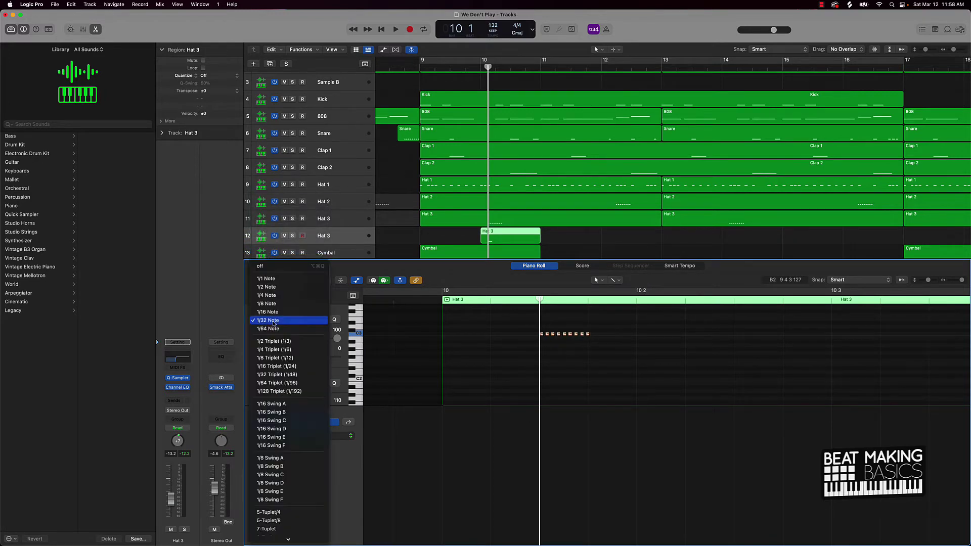
click(272, 331)
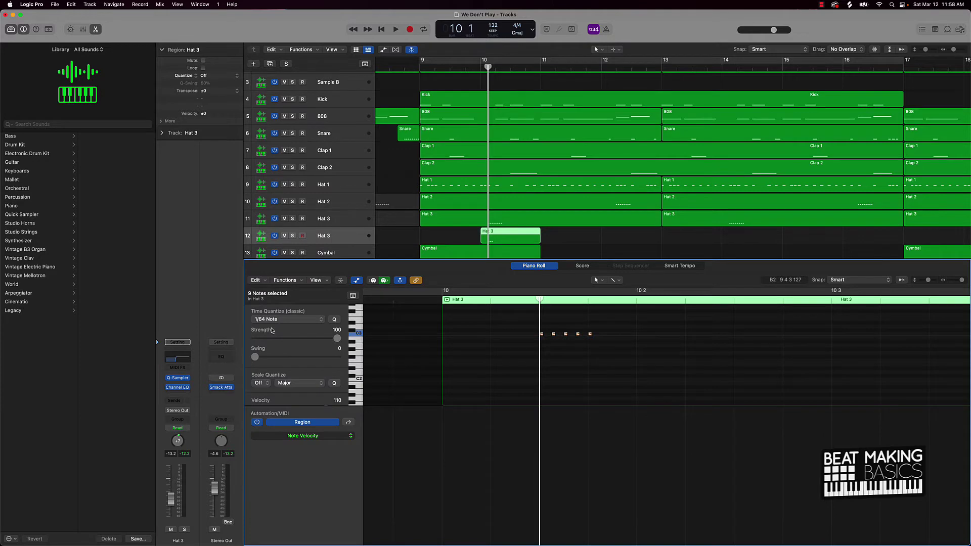
key(super+z)
click(287, 319)
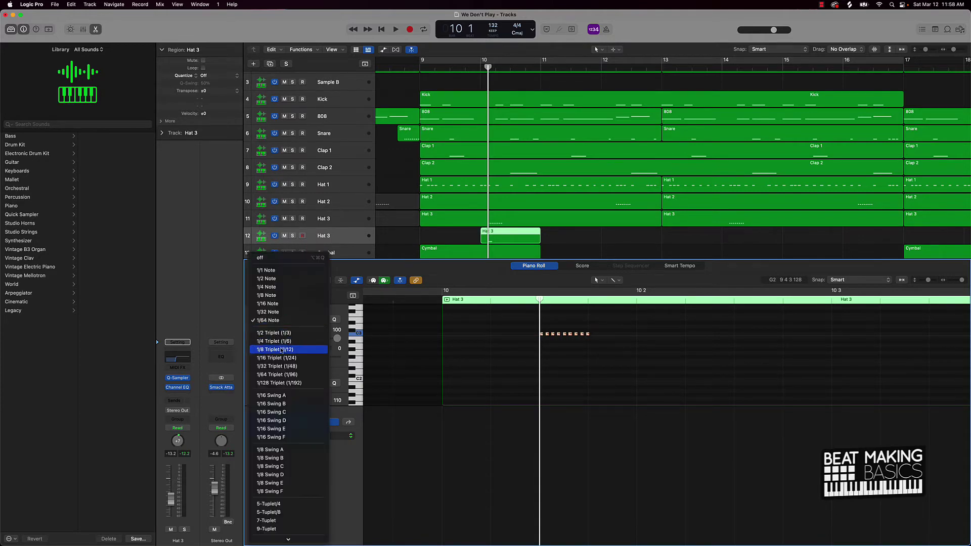
scroll(283, 362, down, 1)
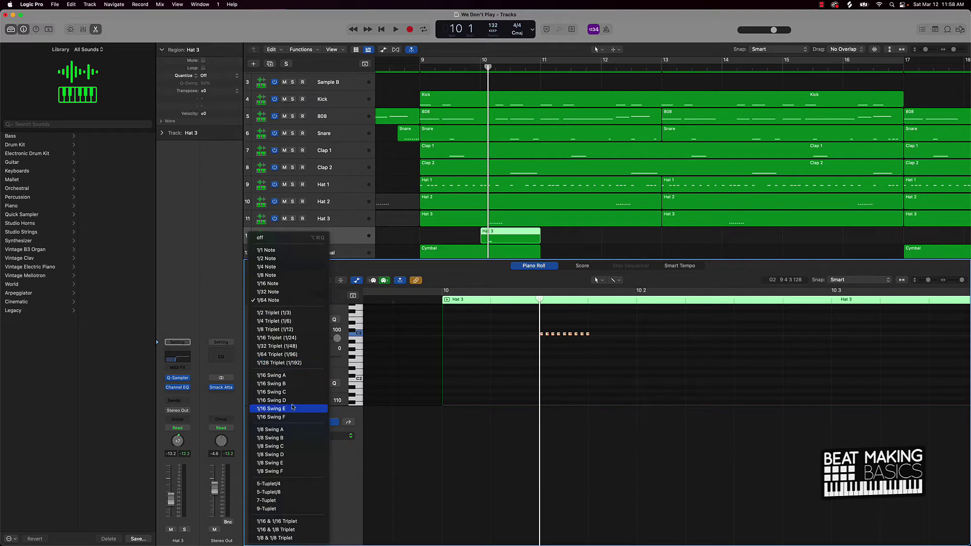
click(572, 342)
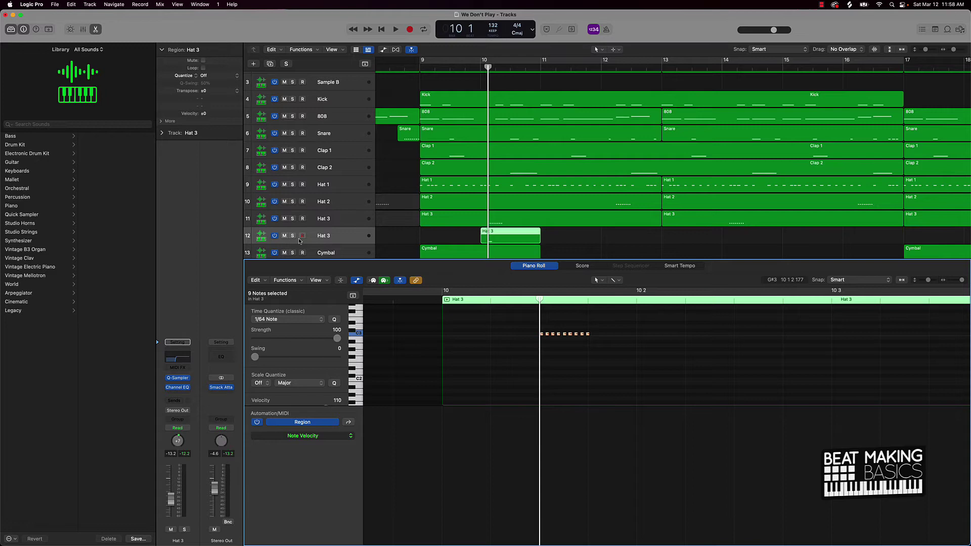
Nudge the C3 hi-hat notes into even spacing, then quantize and undo to keep nine even notes
ctrl+alt+click(585, 339)
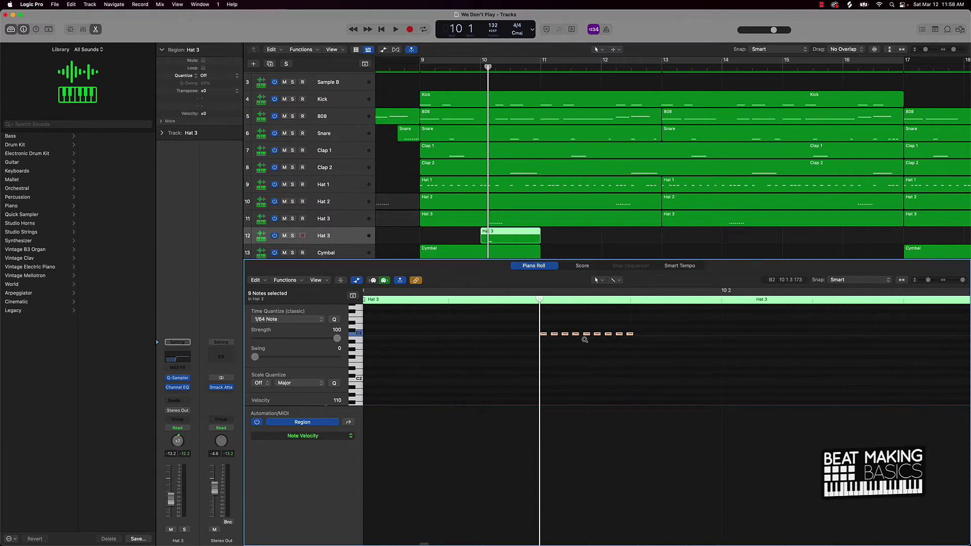
click(638, 339)
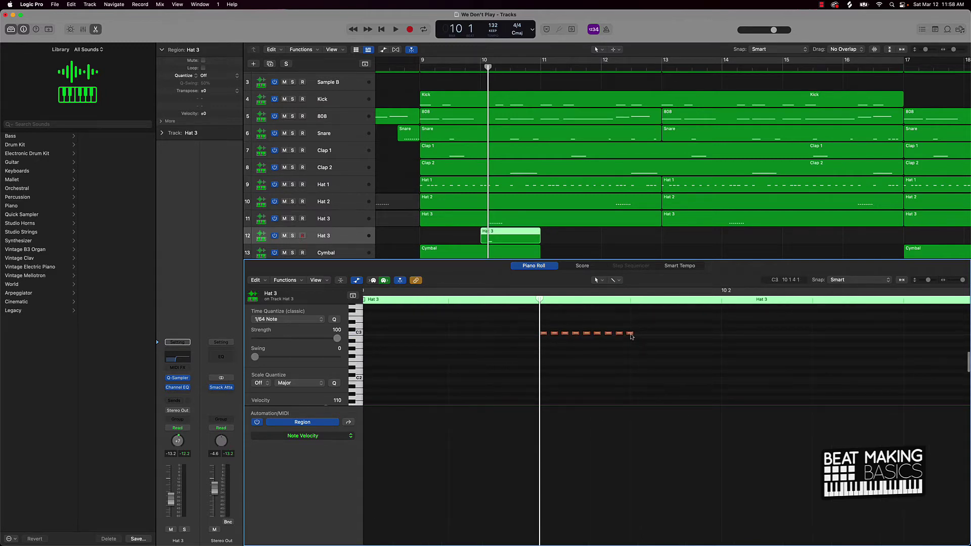
drag(631, 336, 556, 335)
click(598, 334)
click(588, 334)
click(566, 343)
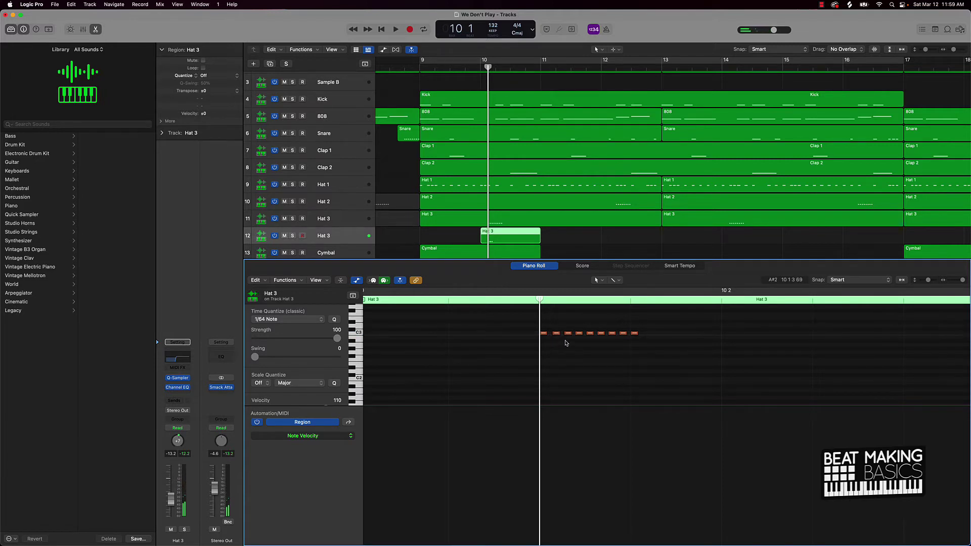
drag(693, 314, 464, 350)
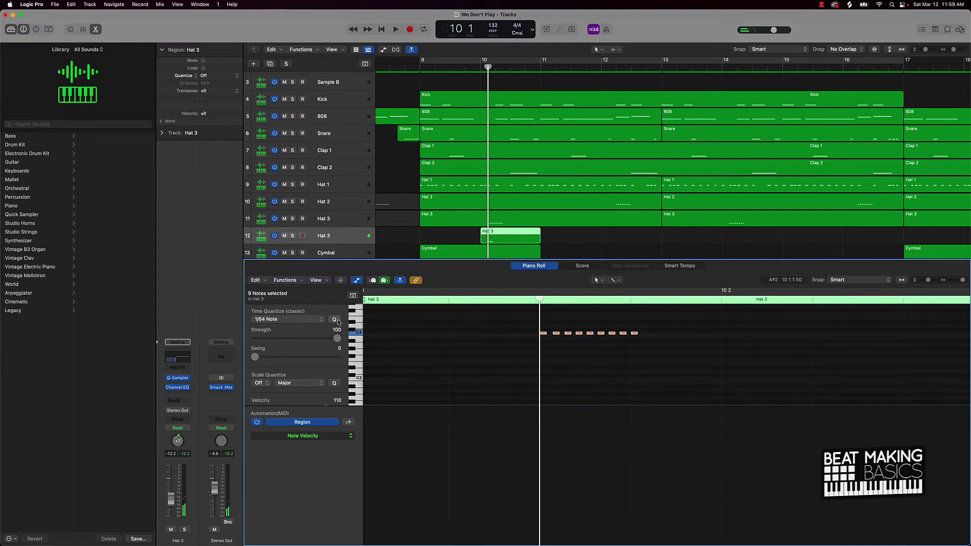
click(338, 320)
click(338, 321)
Solo Hat 3 and play the hi-hat roll from the start of bar 10
click(294, 236)
key(space)
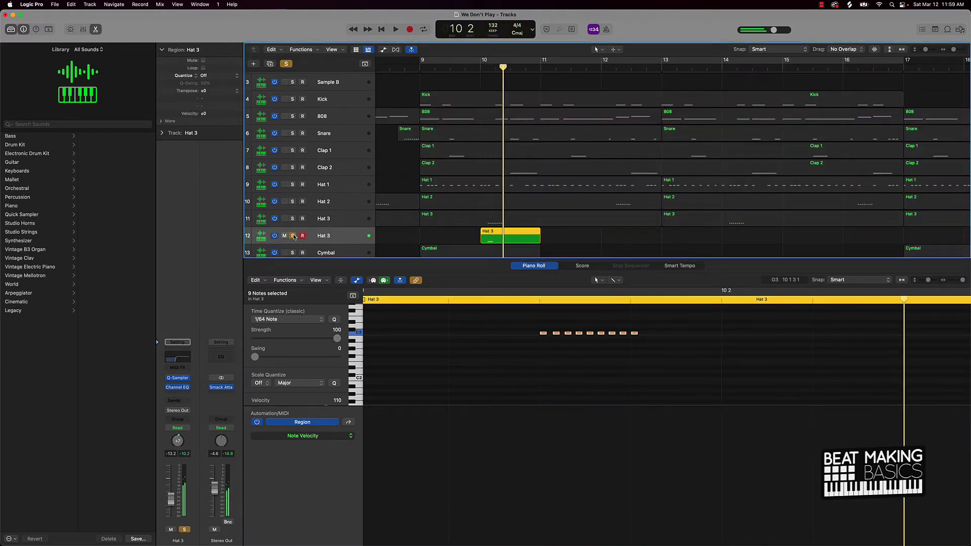
click(678, 372)
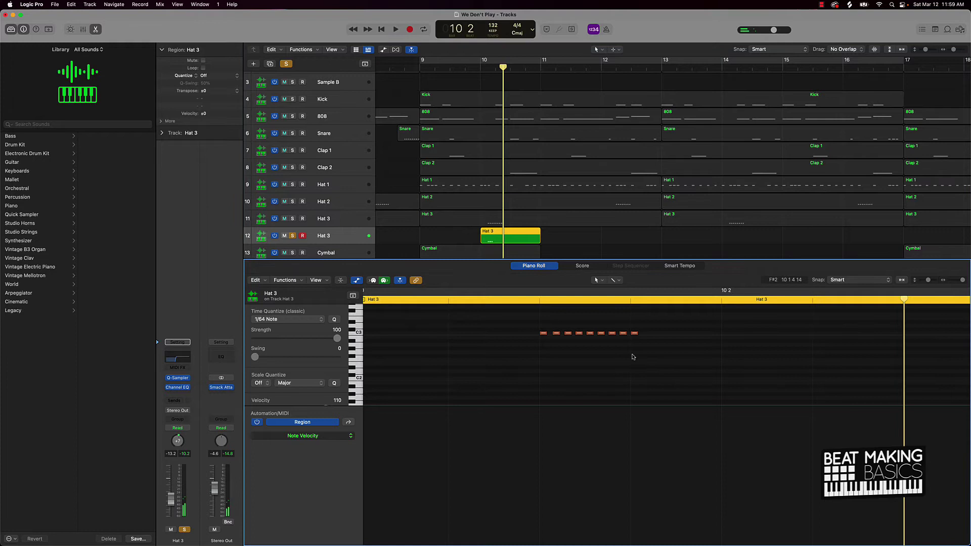
click(538, 300)
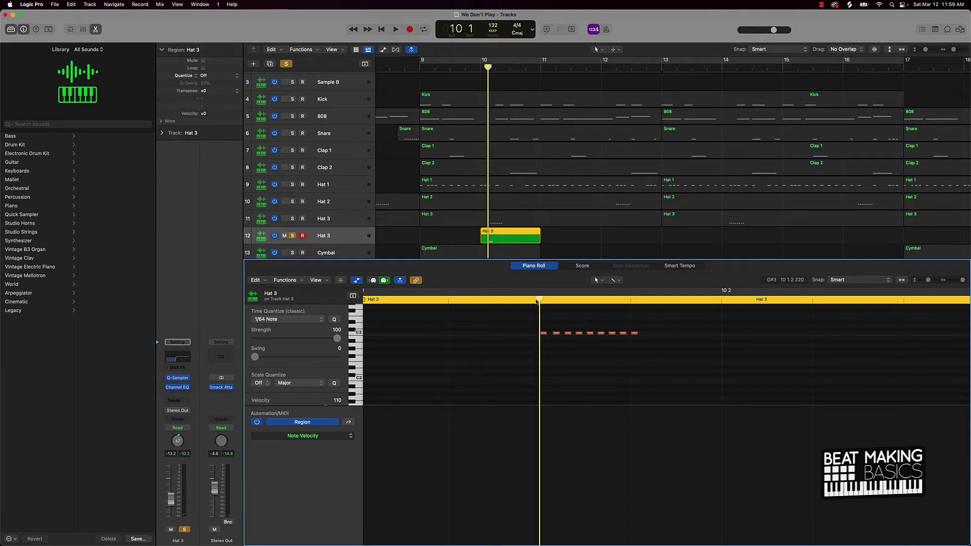
Cycle over bar 10 to hear the roll loop, then show the Note Velocity lane
drag(482, 63, 545, 65)
click(635, 360)
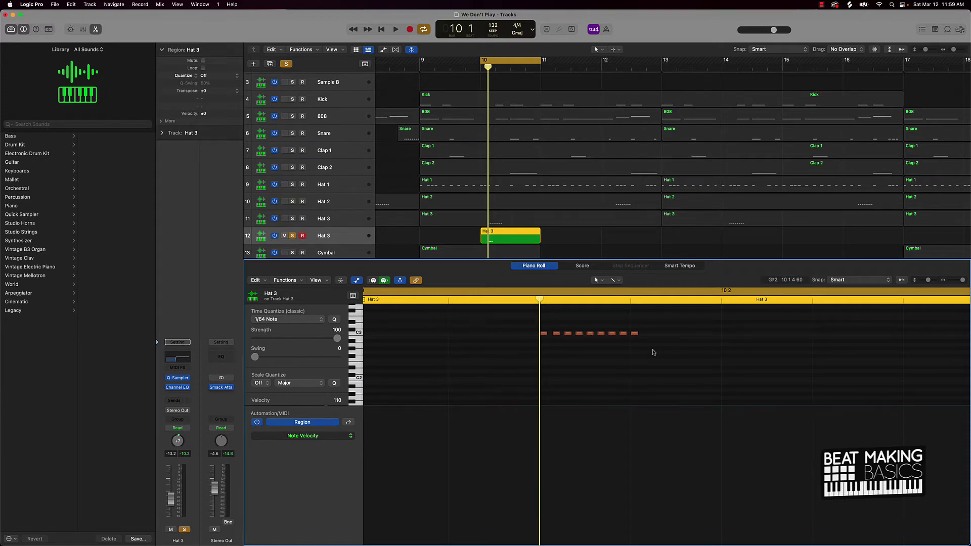
key(space)
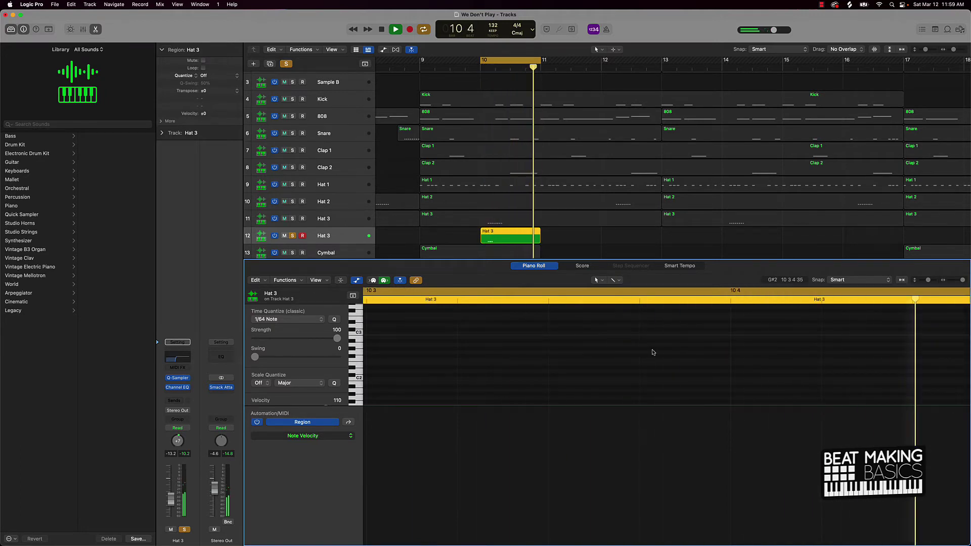
key(space)
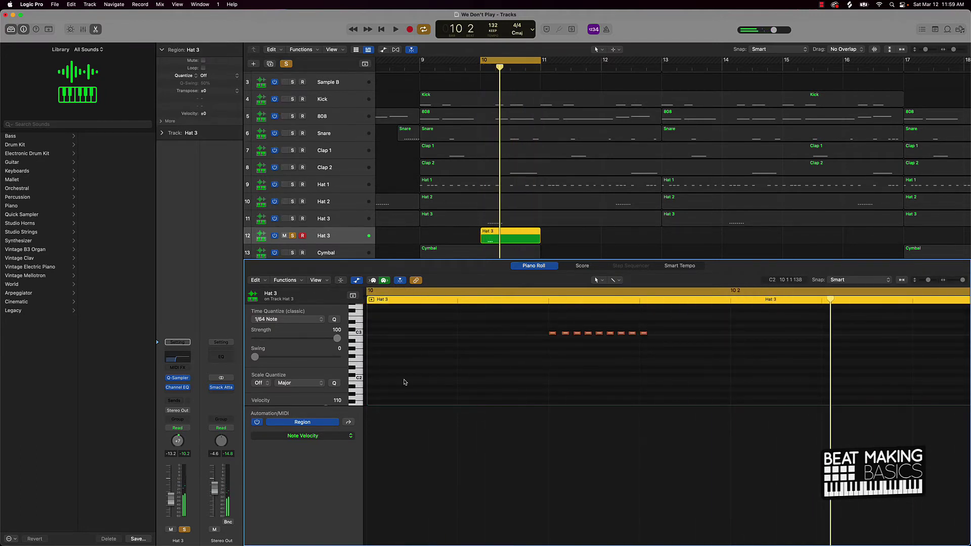
click(347, 422)
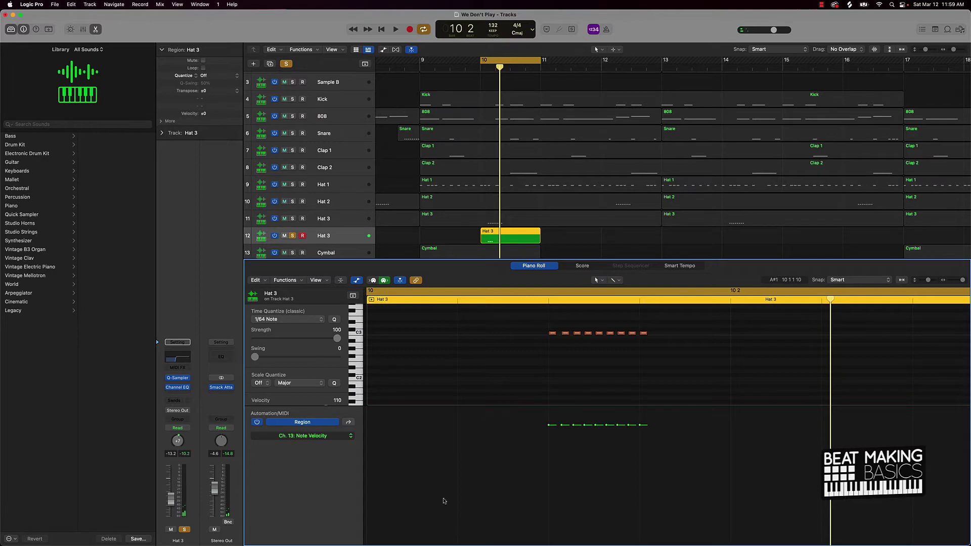
Draw a descending velocity line across the nine hi-hat notes and play back the fading roll
click(334, 438)
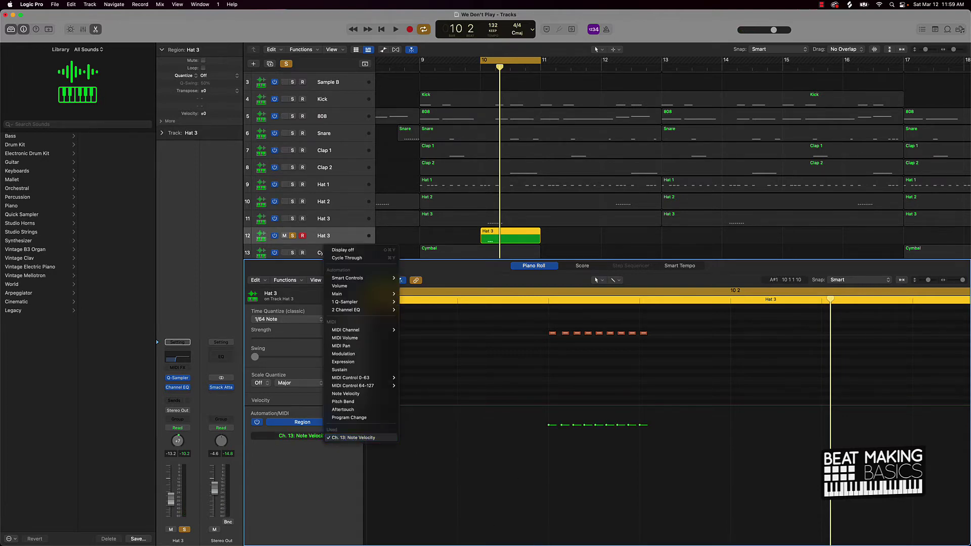
click(293, 476)
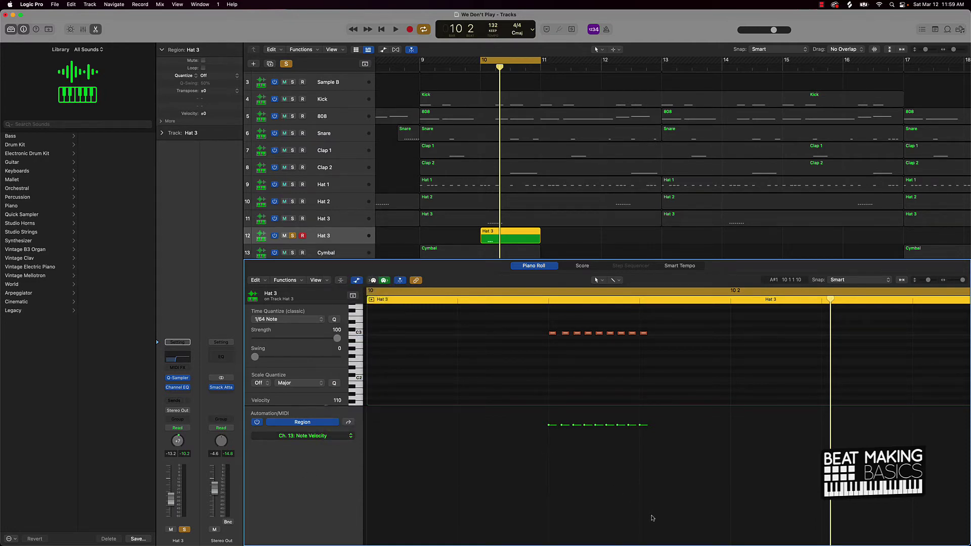
click(650, 521)
click(579, 427)
key(space)
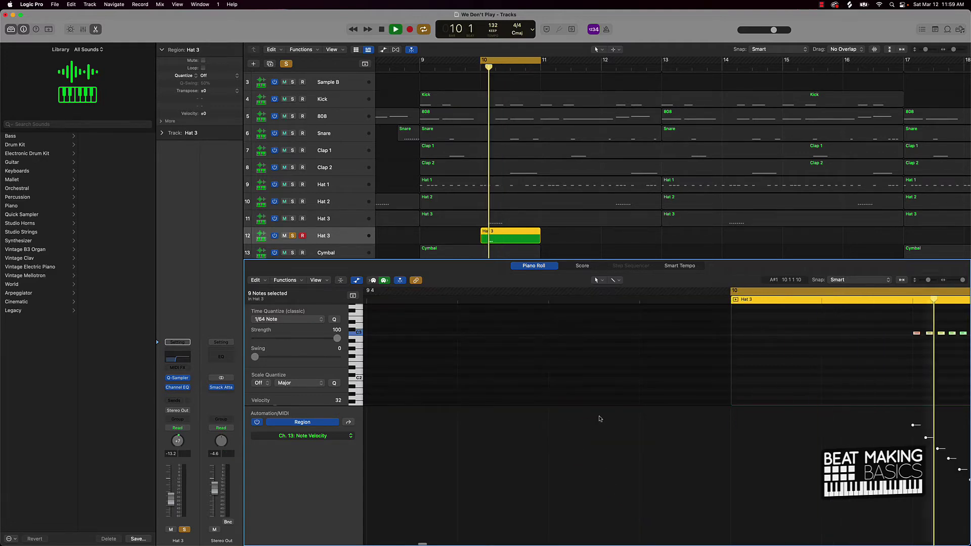
key(space)
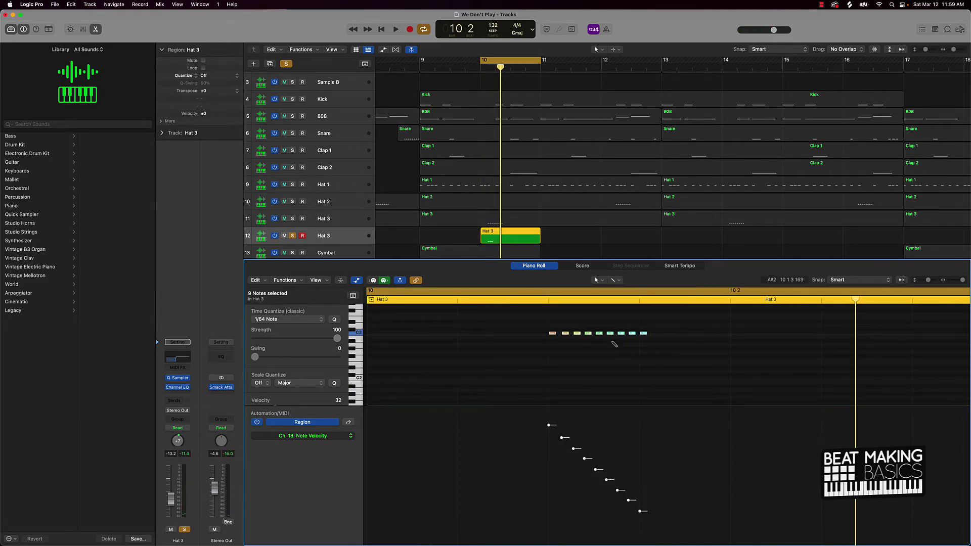
Undo the velocity ramp and earlier copies, then pencil three more C3 notes beside the remaining one
key(super+z)
key(Right)
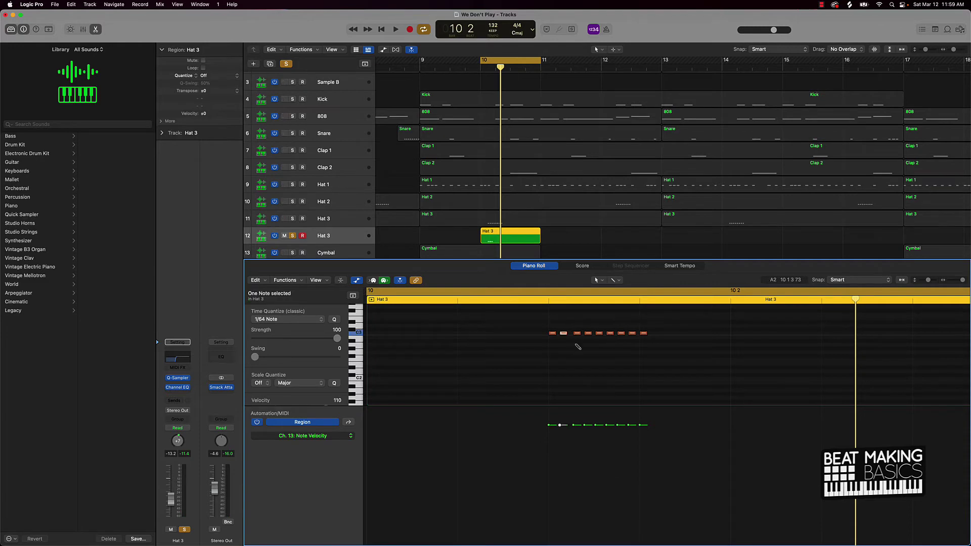
key(super+z)
key(super+z)
key(super+z)
key(super+z)
key(super+z)
key(super+z)
key(super+z)
key(super+z)
key(super+z)
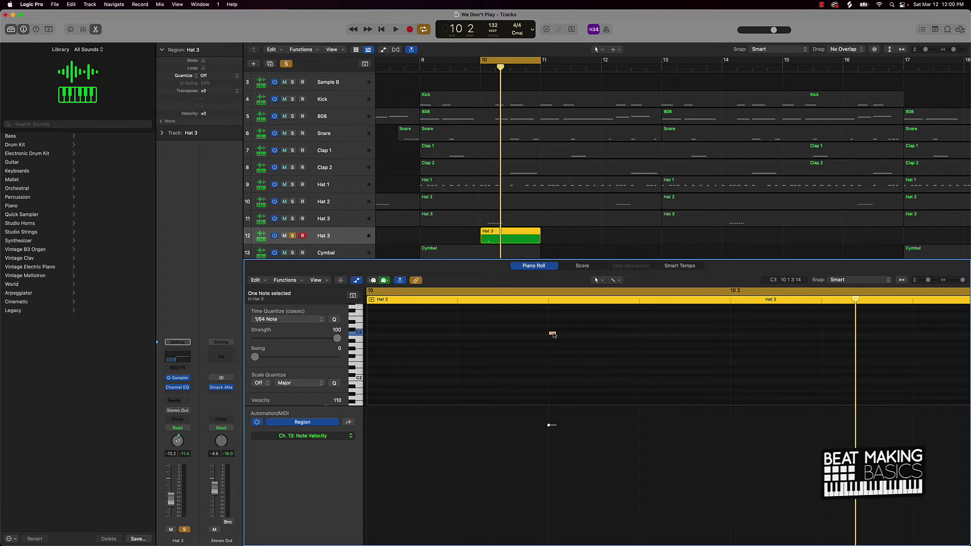
click(560, 336)
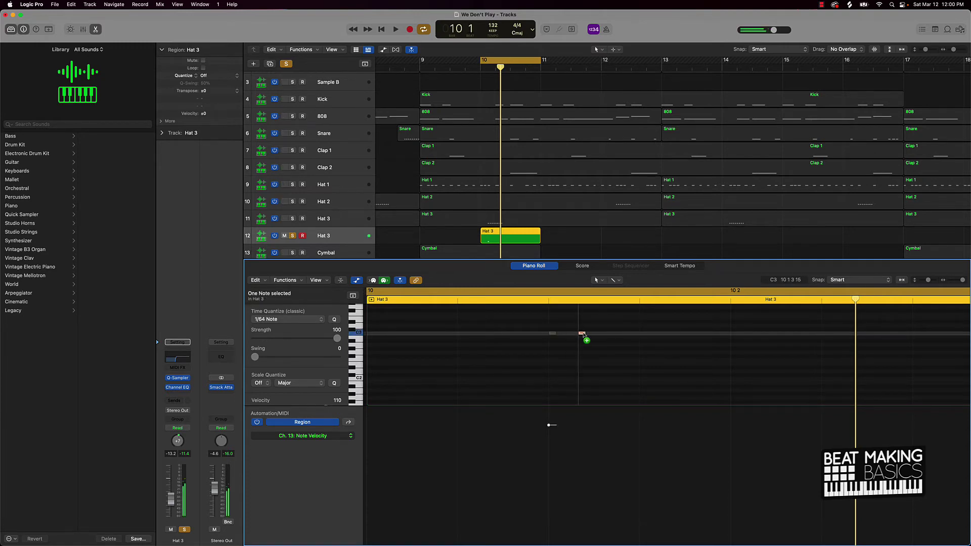
super+click(576, 335)
super+click(596, 334)
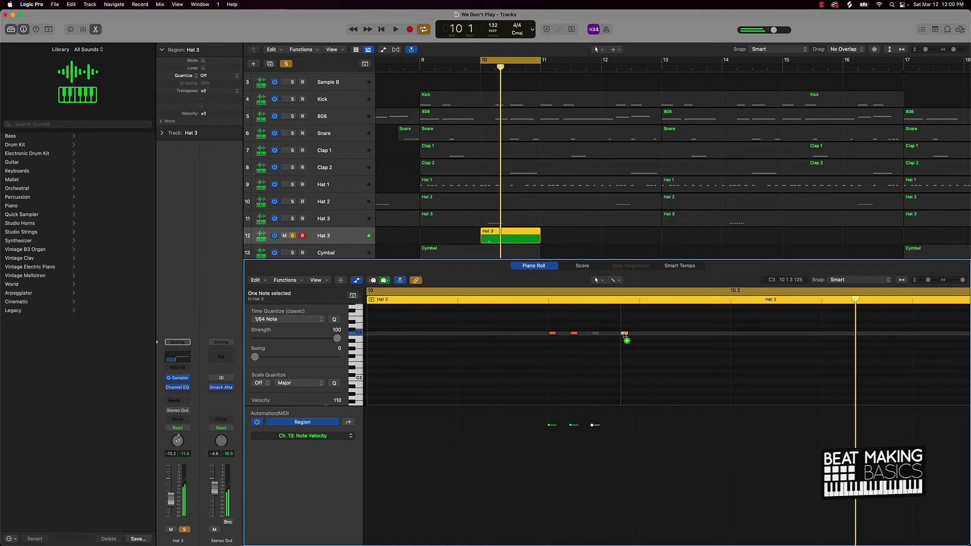
super+click(618, 334)
Quantize the four C3 notes to 1/64 Note and Option-drag a copy right to make eight
drag(639, 327, 523, 349)
click(334, 319)
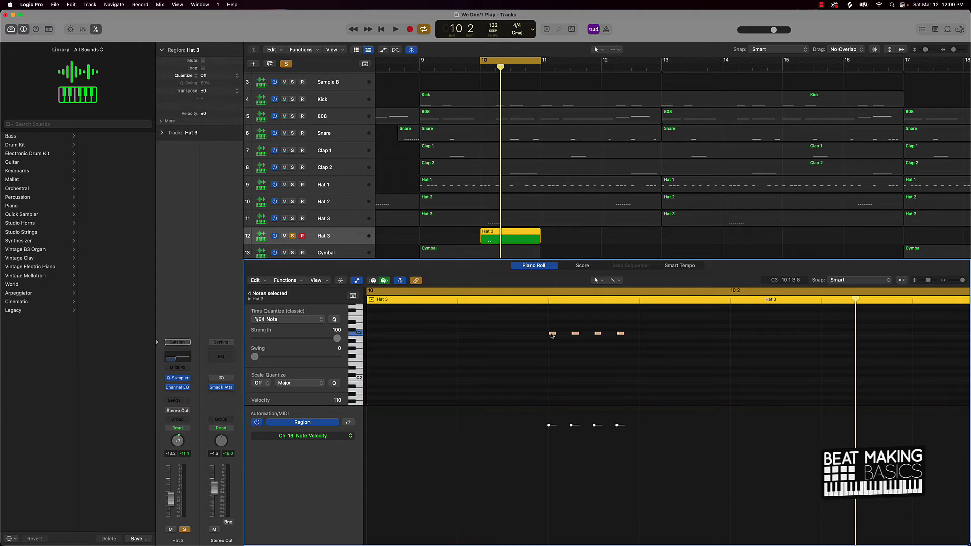
drag(552, 335, 644, 335)
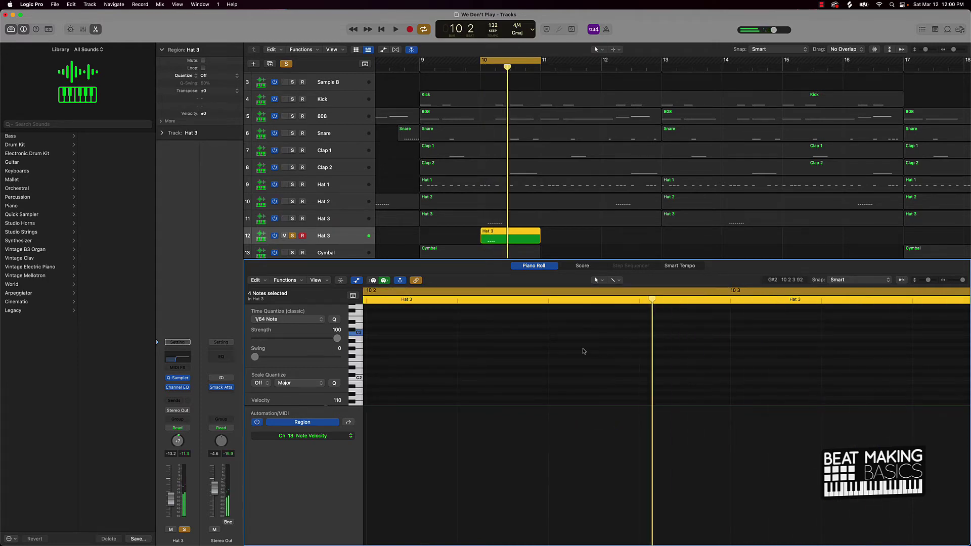
click(559, 353)
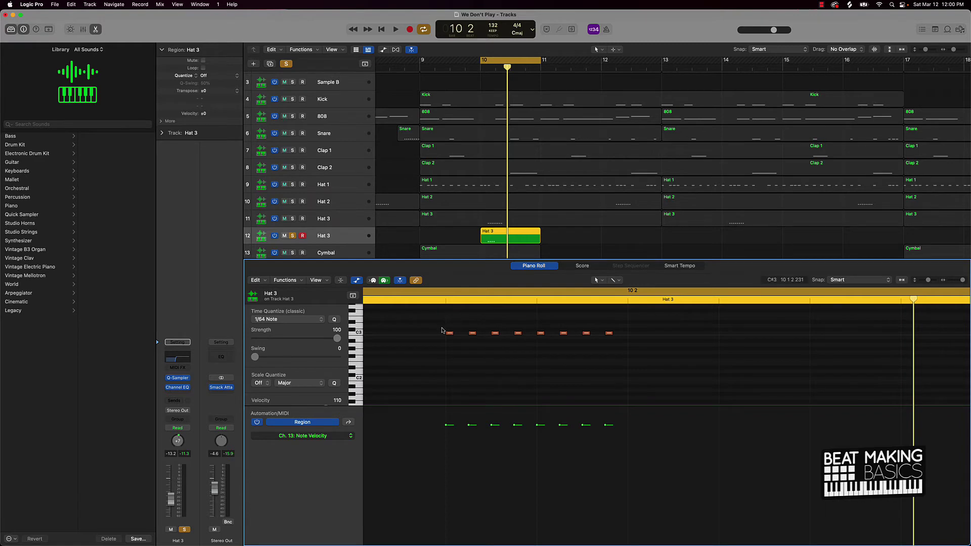
click(627, 302)
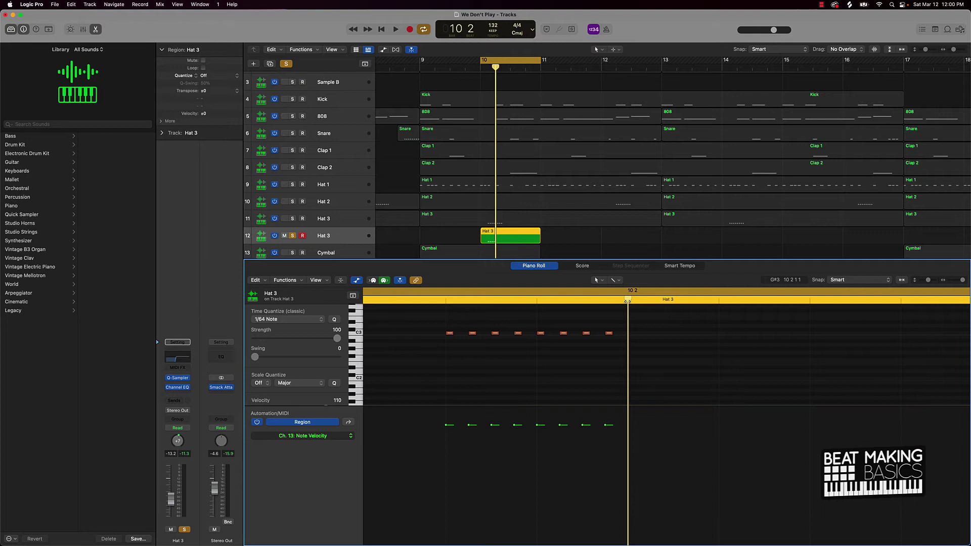
Draw a Note Velocity line across the twelve hi-hat notes, rising from soft to loud toward the end
key(space)
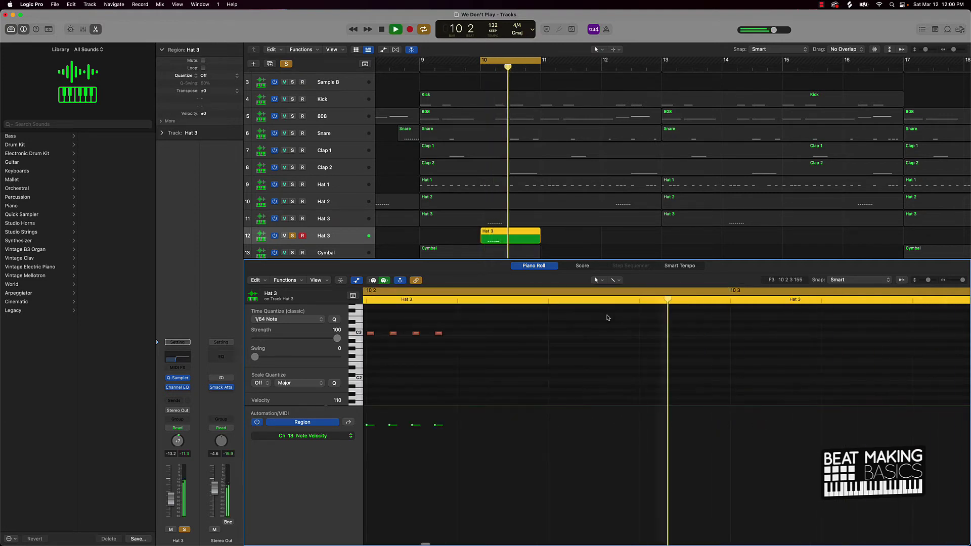
key(space)
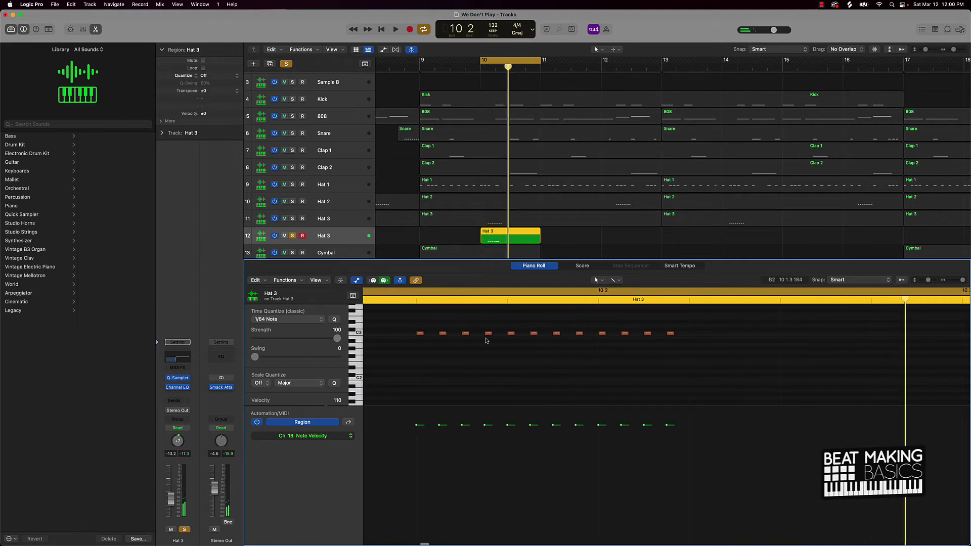
drag(704, 344, 413, 326)
scroll(511, 408, left, 5)
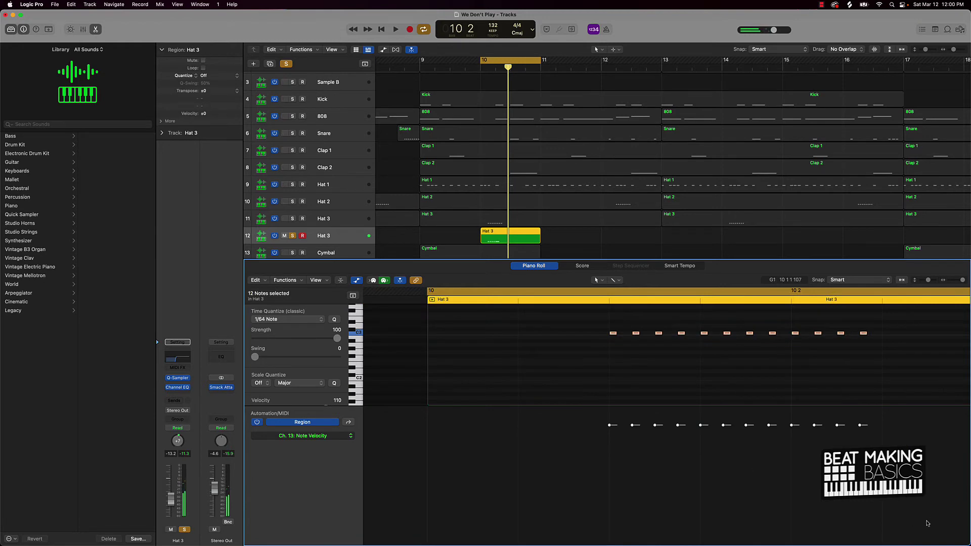
drag(884, 539, 611, 422)
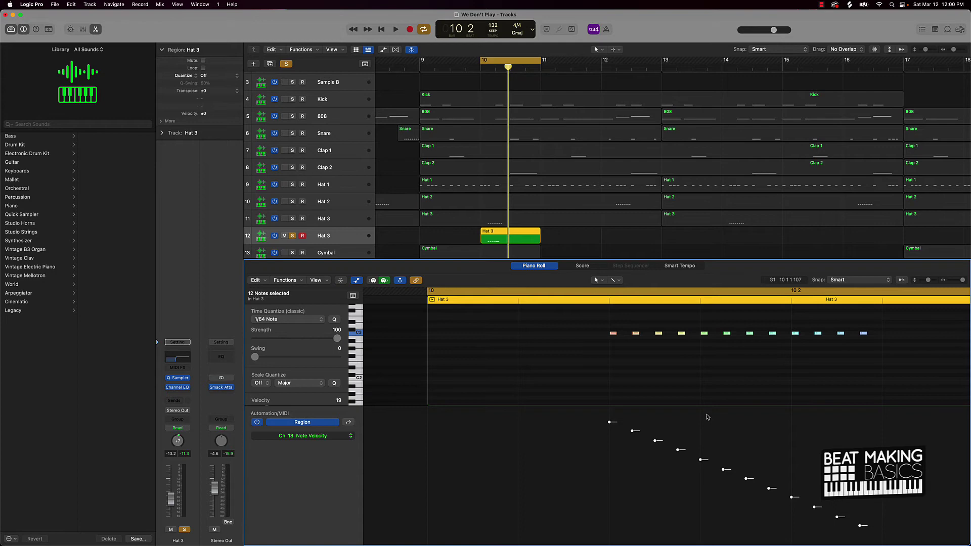
key(space)
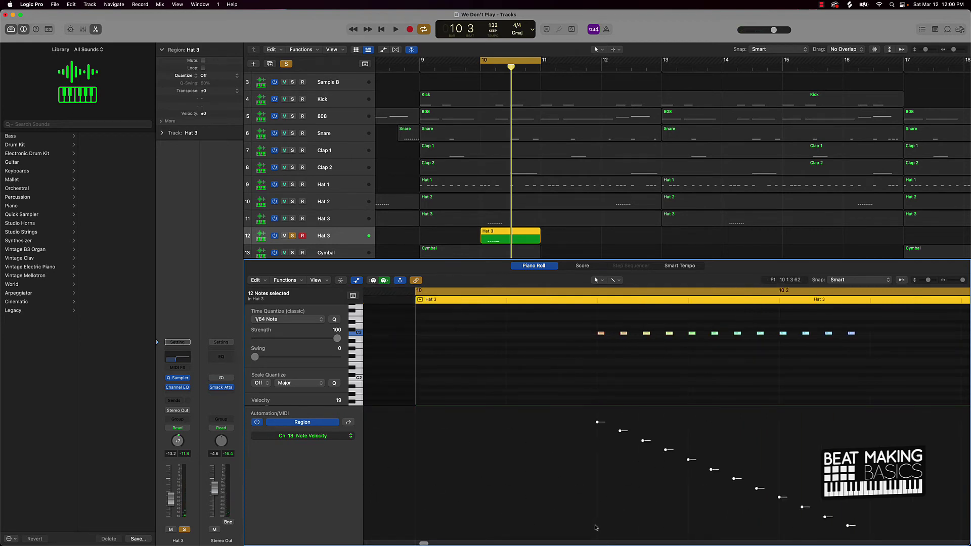
mouse_move(597, 524)
mouse_down()
mouse_move(779, 412)
mouse_move(885, 418)
mouse_up()
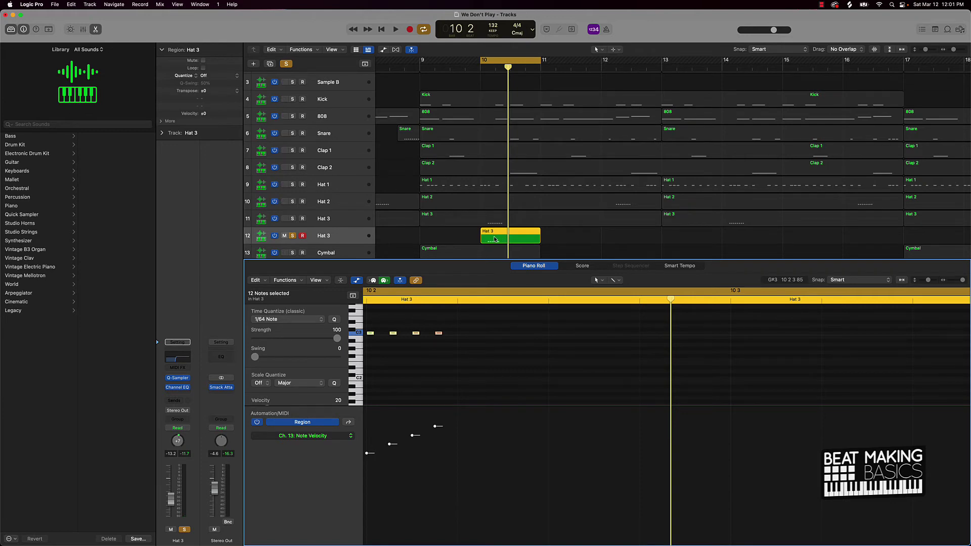
Paste a copy of the twelve-note roll near the end of bar 11
ctrl+alt+click(466, 354)
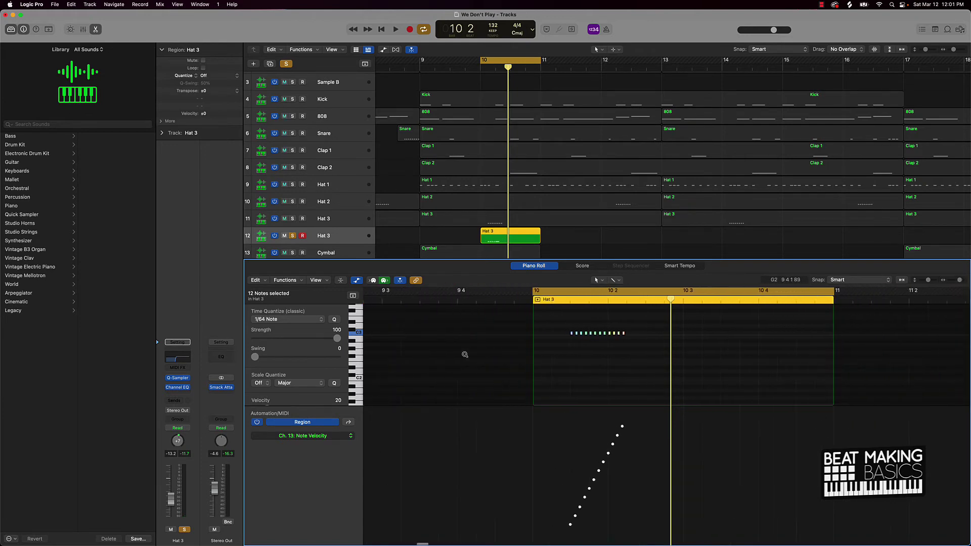
drag(651, 323, 545, 369)
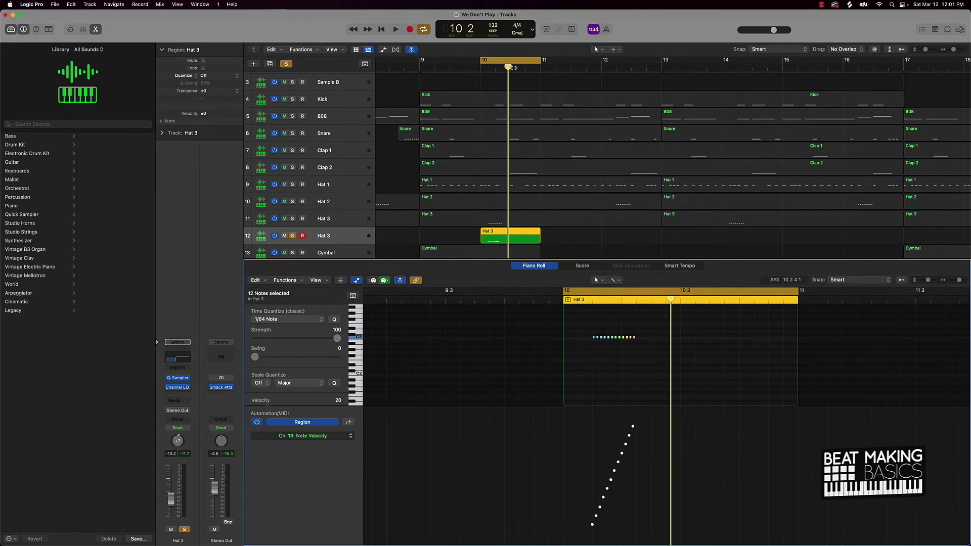
drag(508, 68, 587, 73)
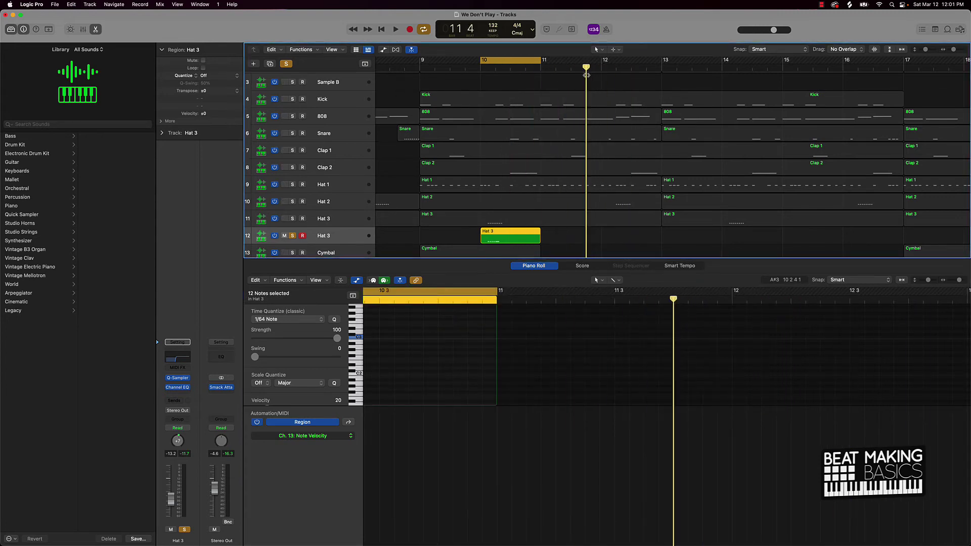
key(super+v)
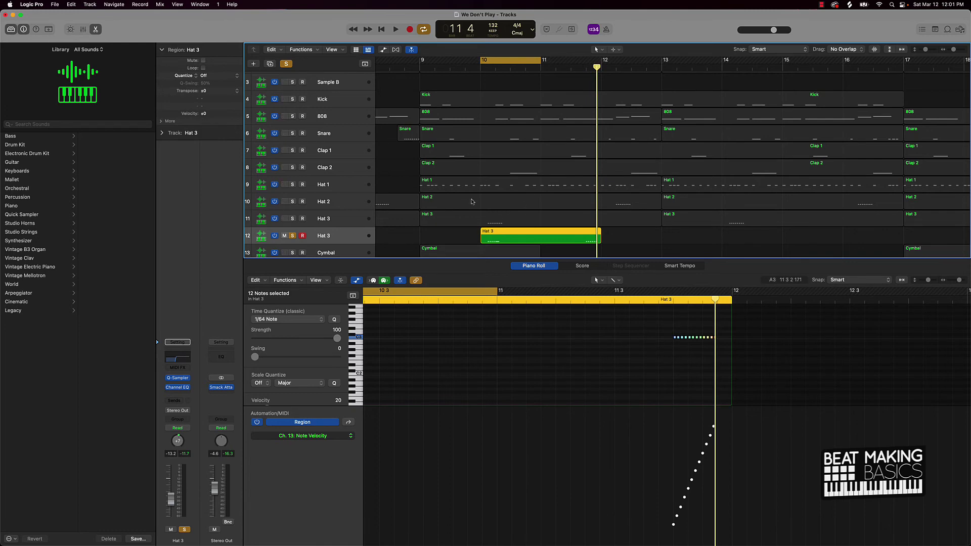
Extend the Hat 3 region back to bar 9 and set the cycle range to bars 9–13
drag(483, 239, 421, 237)
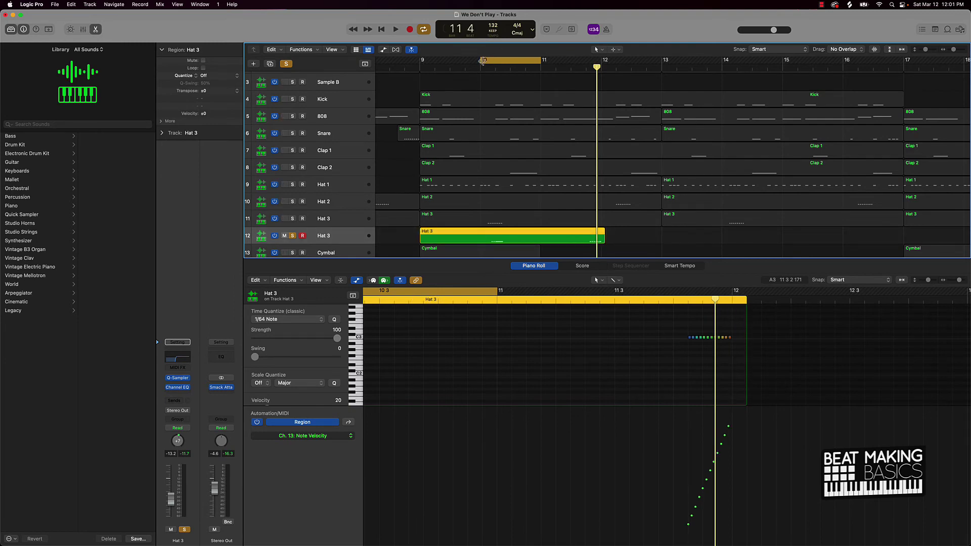
drag(481, 61, 420, 60)
drag(540, 62, 661, 60)
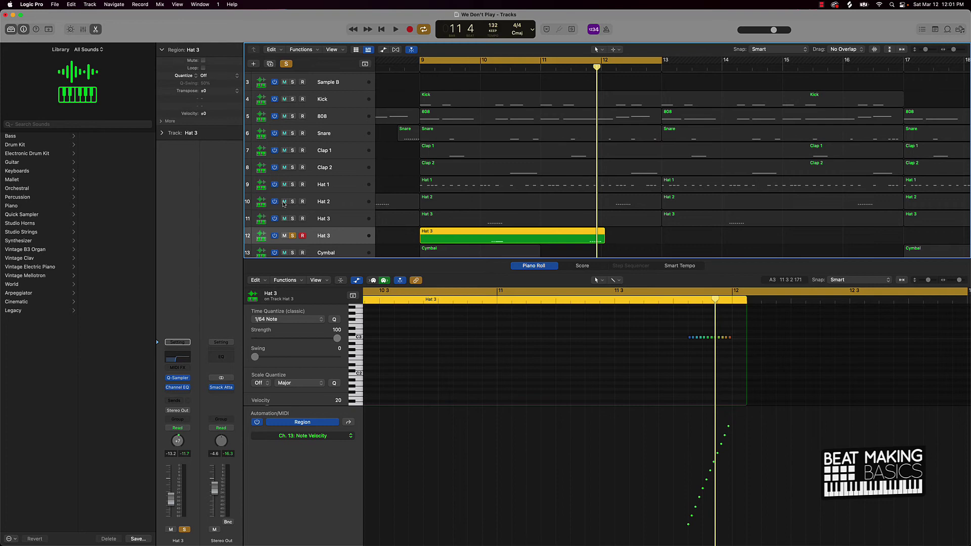
Mute the other Hat 3 track, unsolo this one, and play the full beat from bar 9
click(284, 219)
click(292, 236)
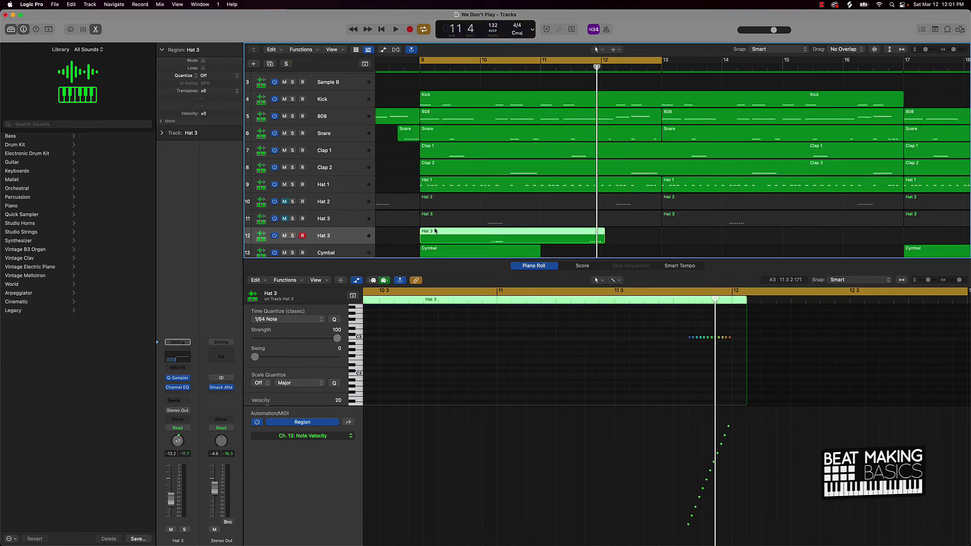
key(space)
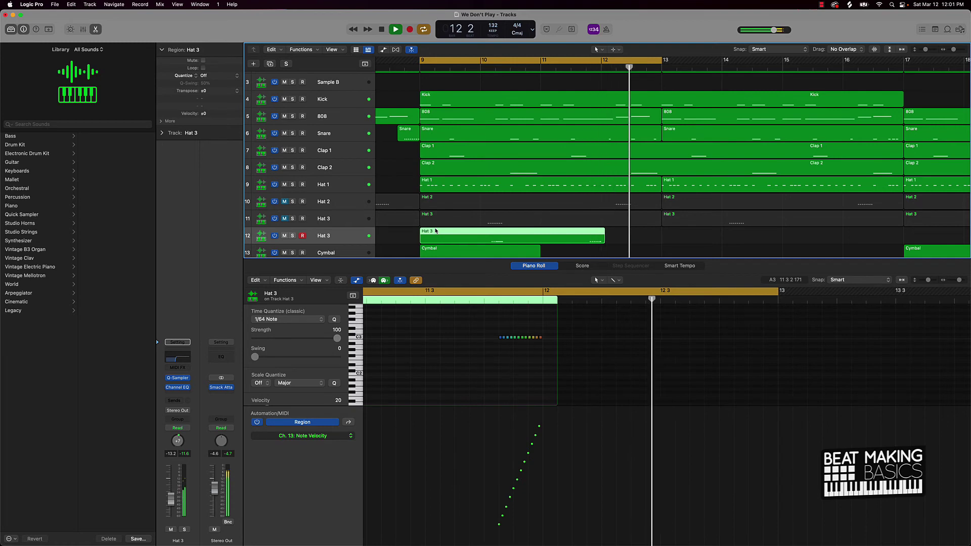
key(space)
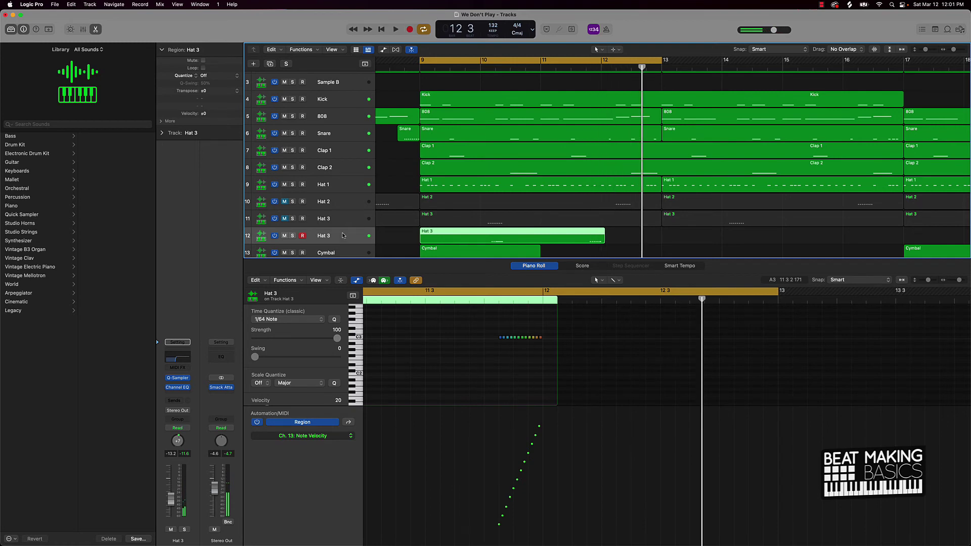